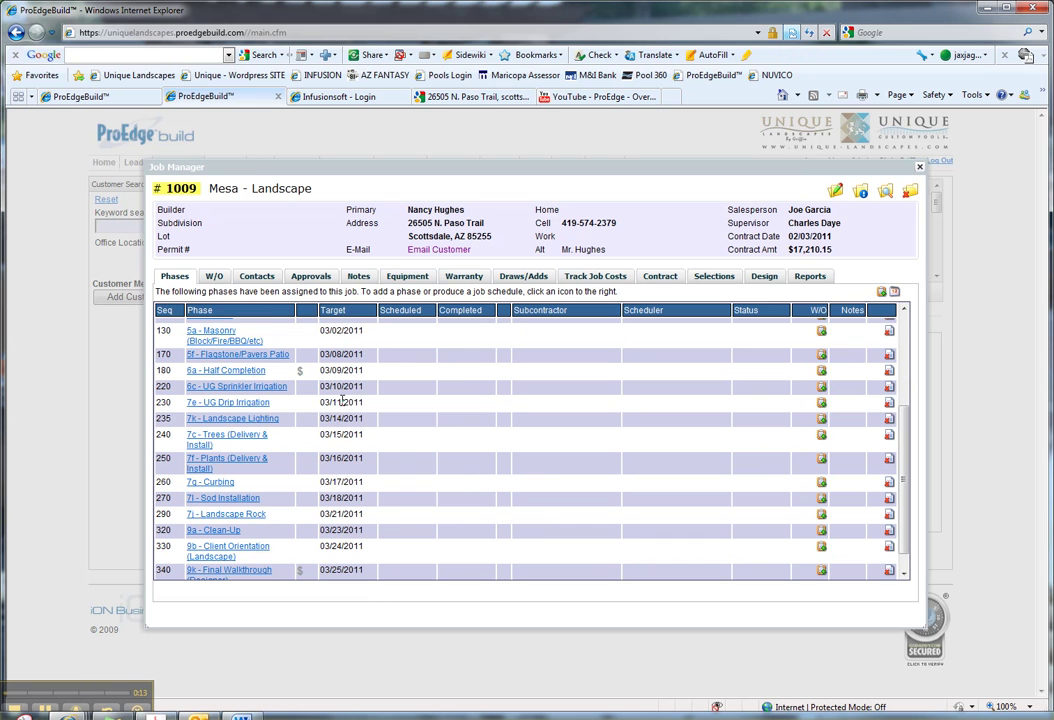
# Review the target dates of the Mesa - Landscape job's phases from 1a - Contract (Landscape) through 9l - Completion
pyautogui.scroll(-1, 374, 380)
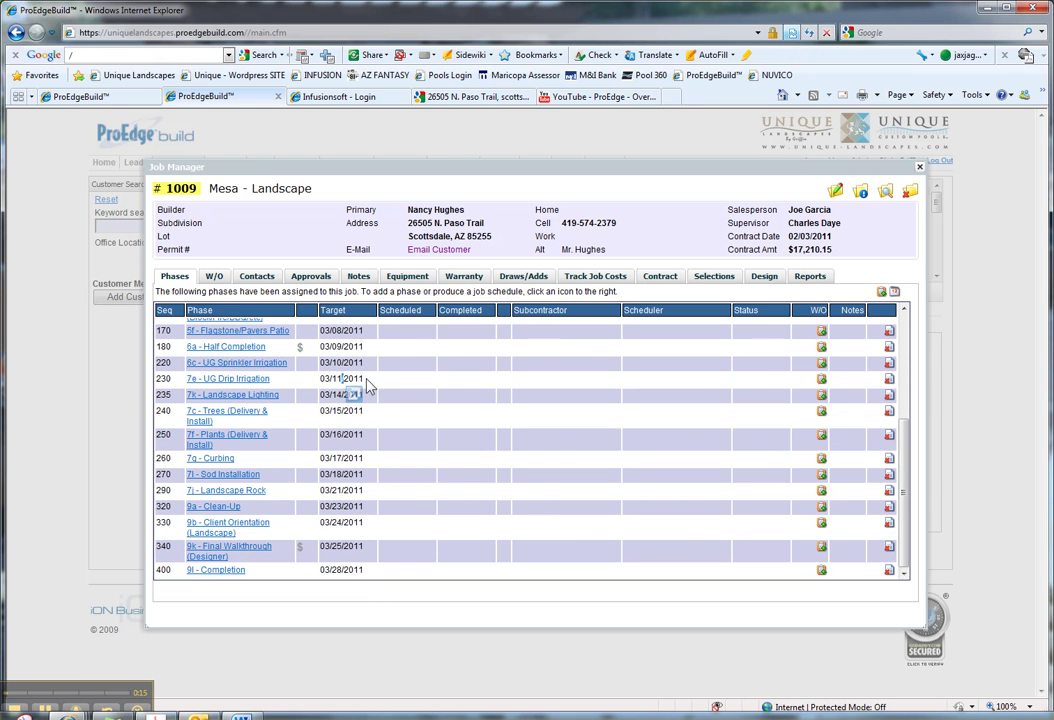
pyautogui.scroll(5, 370, 380)
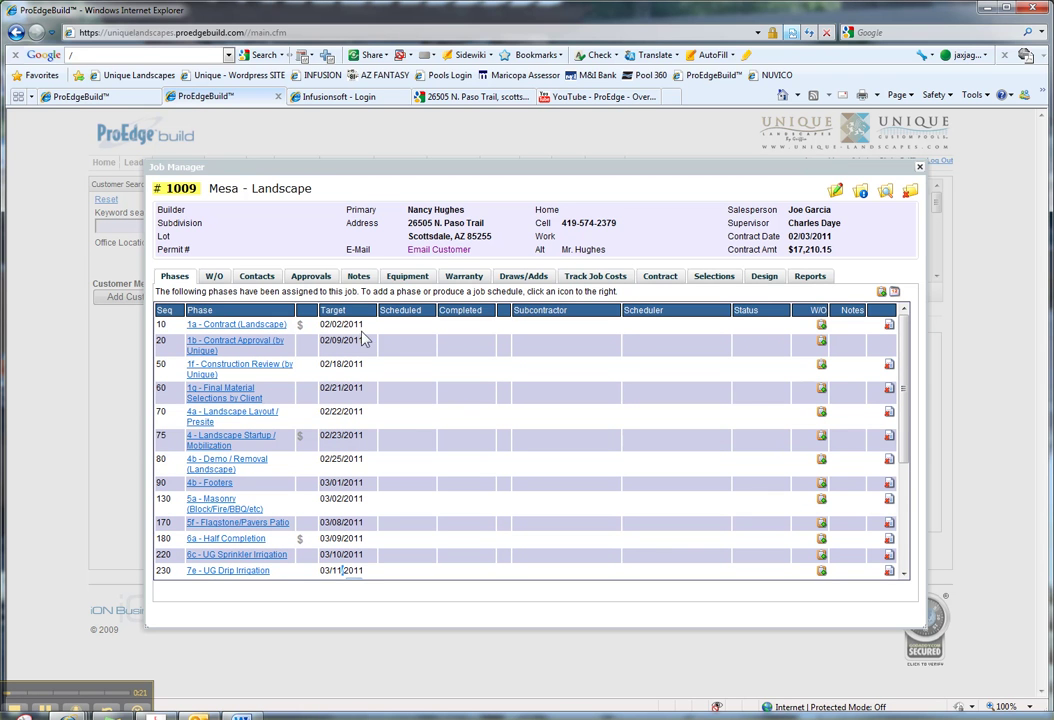
pyautogui.moveTo(362, 325); pyautogui.dragTo(319, 325)
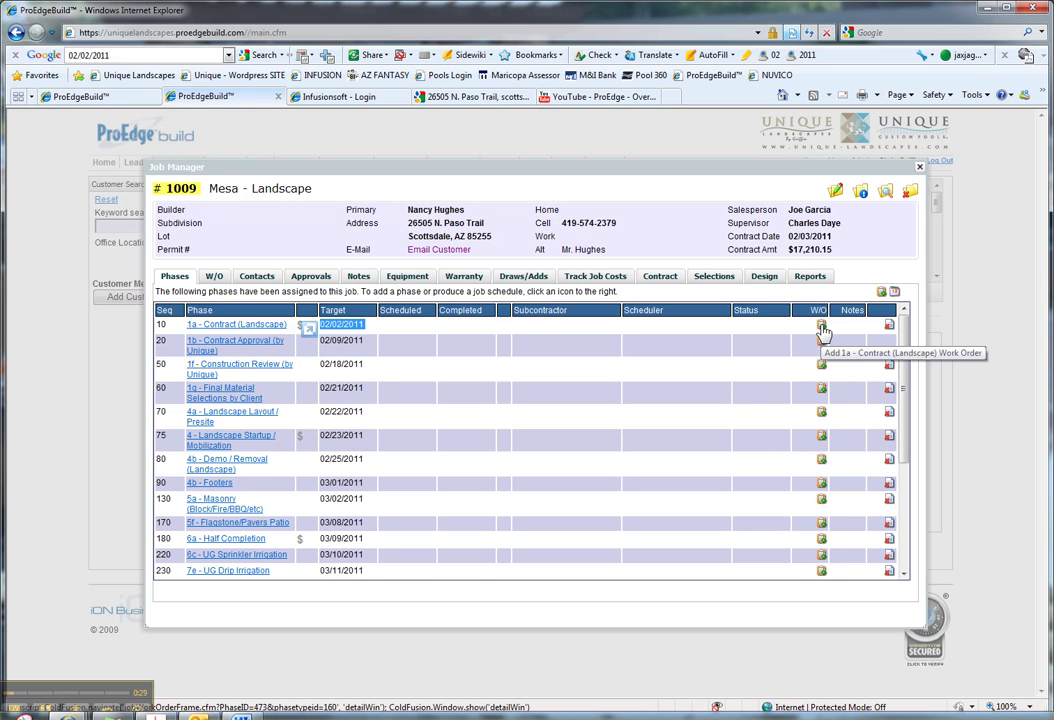
# Set the completed date of phase 1a - Contract (Landscape) to 02/02/2011
pyautogui.click(270, 328)
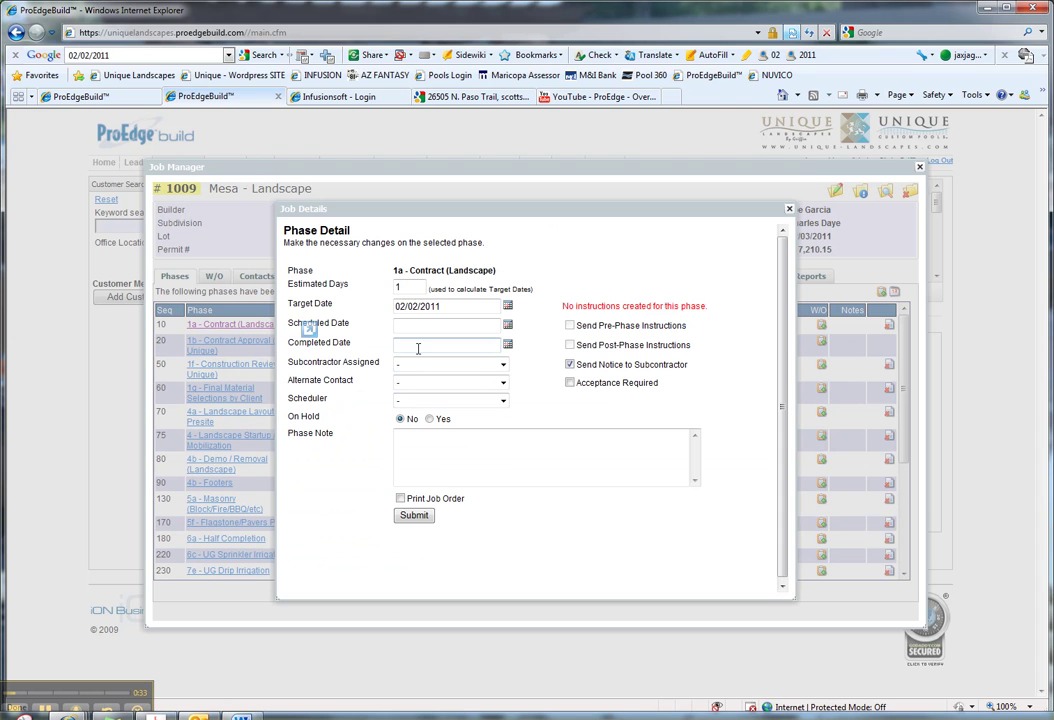
pyautogui.click(419, 346)
pyautogui.click(506, 346)
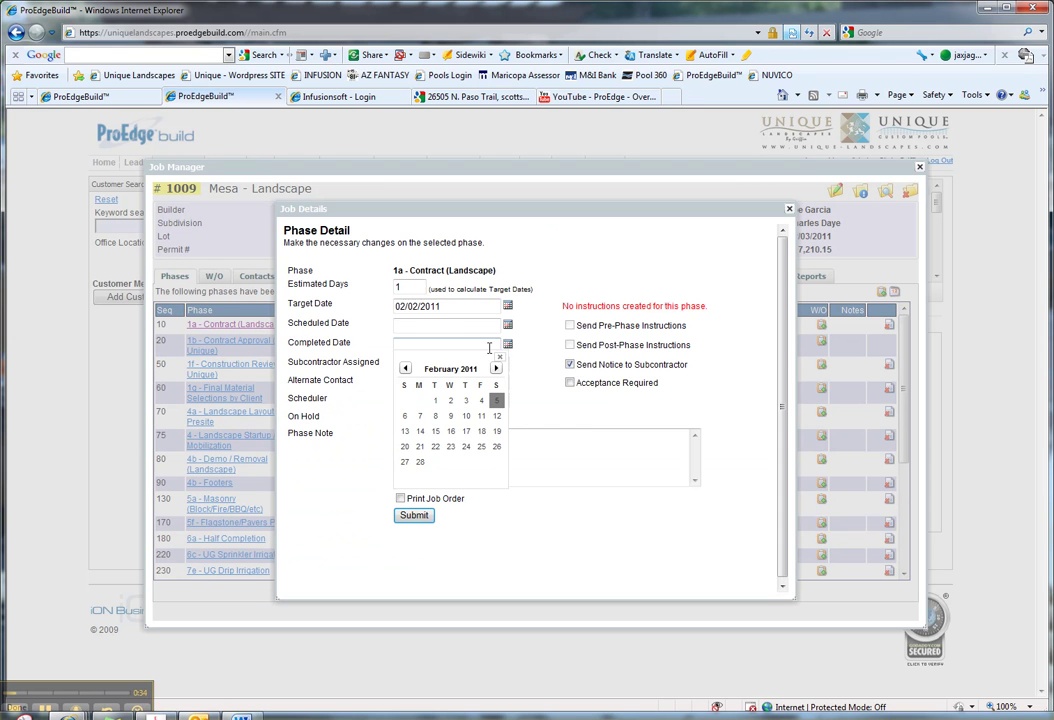
pyautogui.click(463, 405)
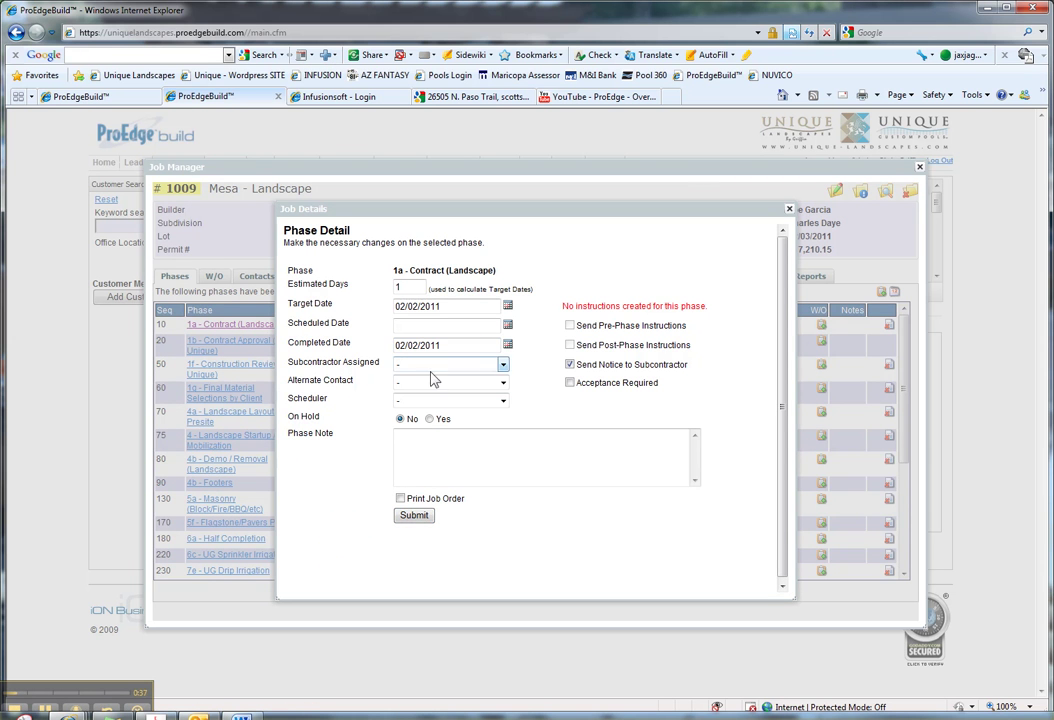
# Assign the only available scheduler and the second in-house (_U) subcontractor to the Contract (Landscape) phase
pyautogui.click(426, 401)
pyautogui.click(430, 423)
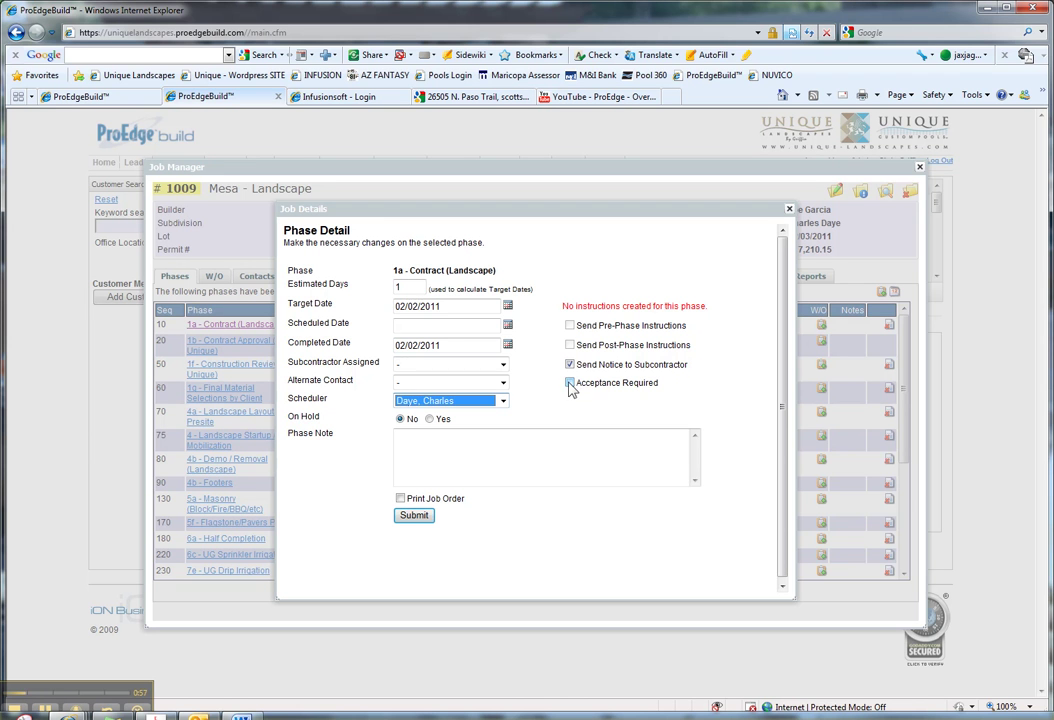
pyautogui.click(432, 366)
pyautogui.click(450, 399)
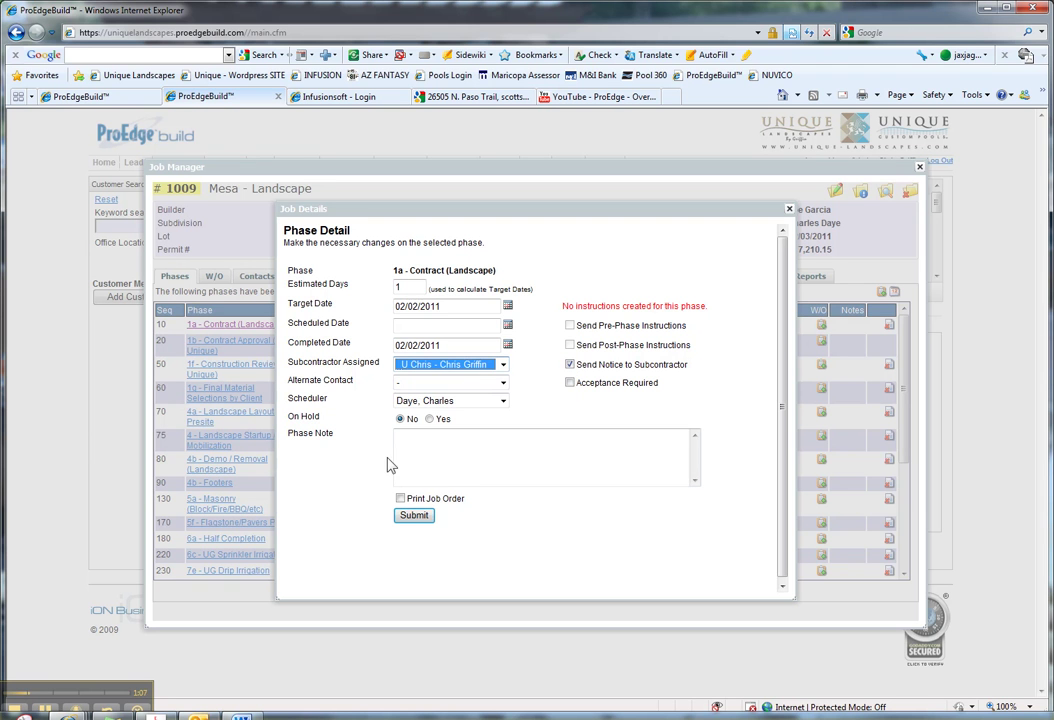
# Add the phase note "Make sure this contract is signed" and submit the phase details
pyautogui.click(409, 437)
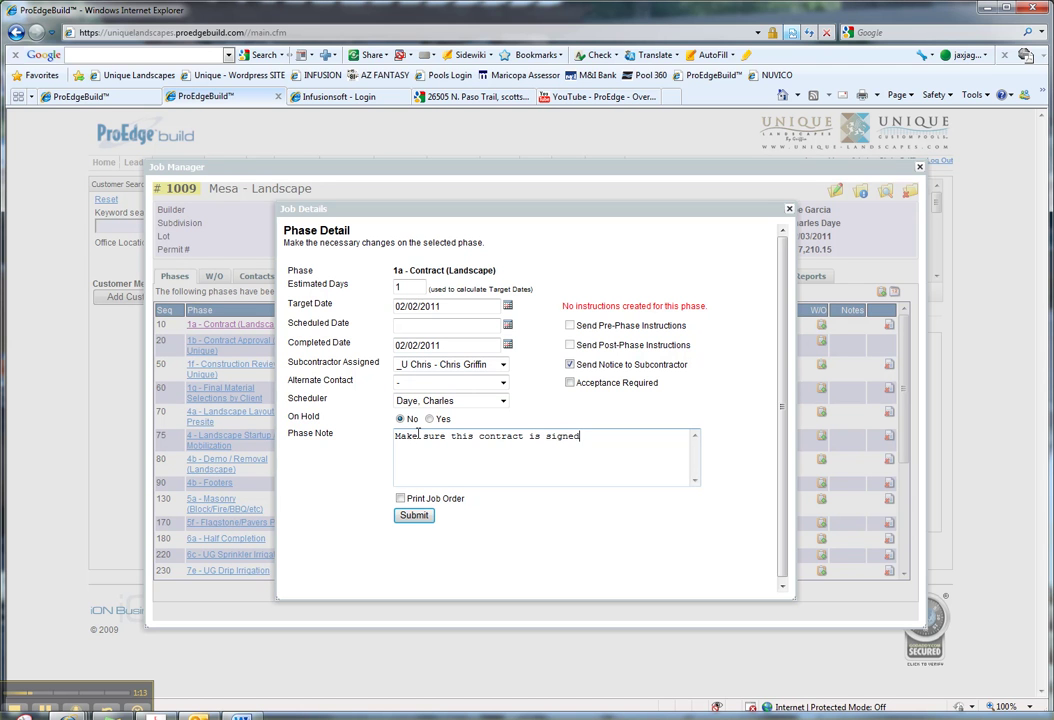
pyautogui.click(414, 516)
pyautogui.click(425, 516)
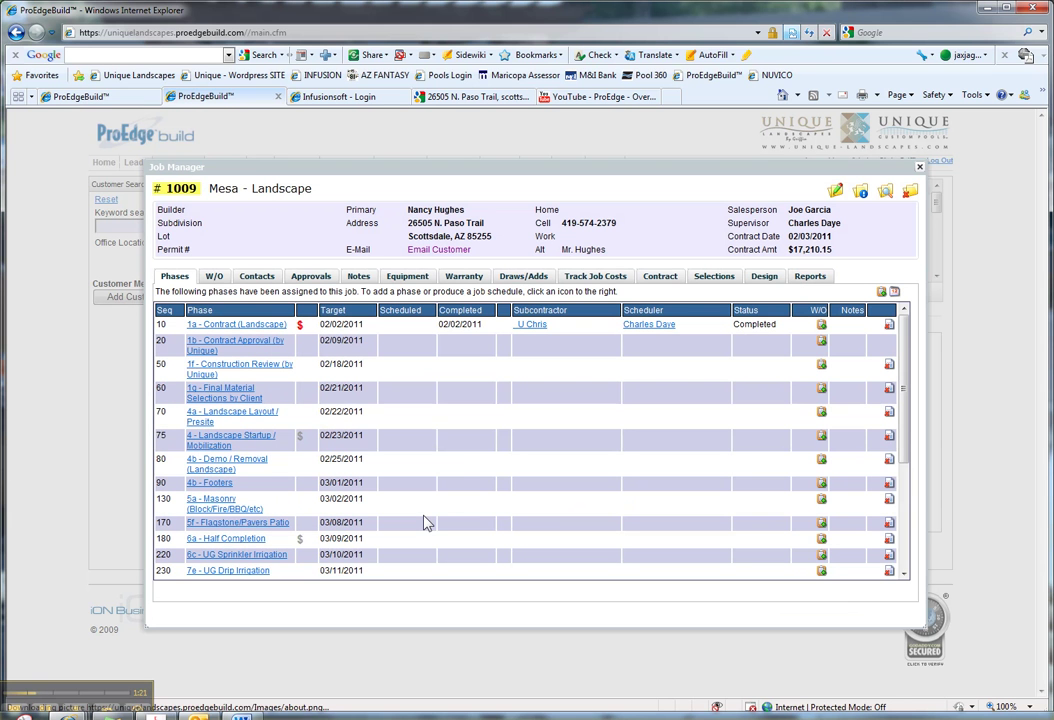
# Check the completed date and the dollar payment marker for phase 1a in the phase list
pyautogui.moveTo(482, 324); pyautogui.dragTo(427, 329)
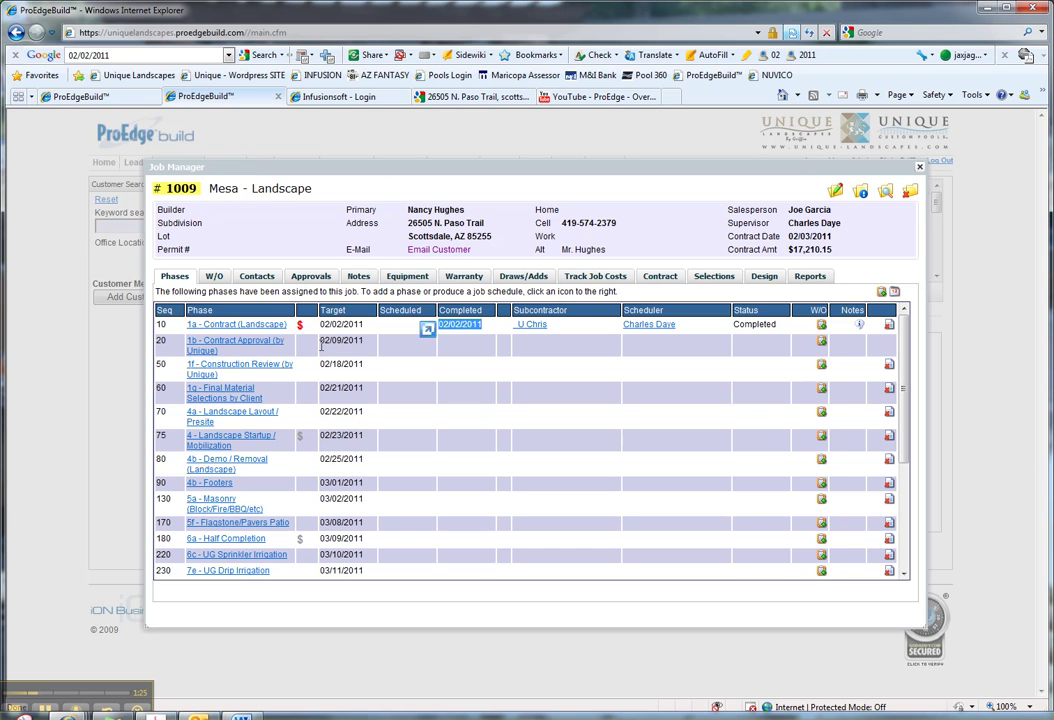
pyautogui.doubleClick(299, 327)
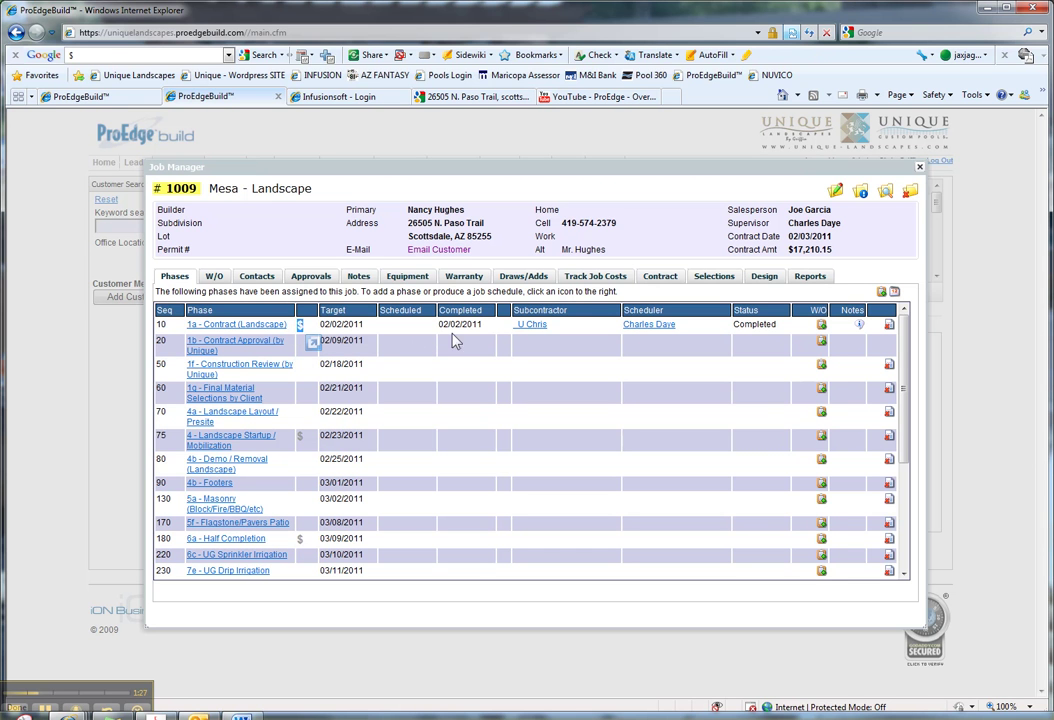
pyautogui.moveTo(483, 324); pyautogui.dragTo(427, 329)
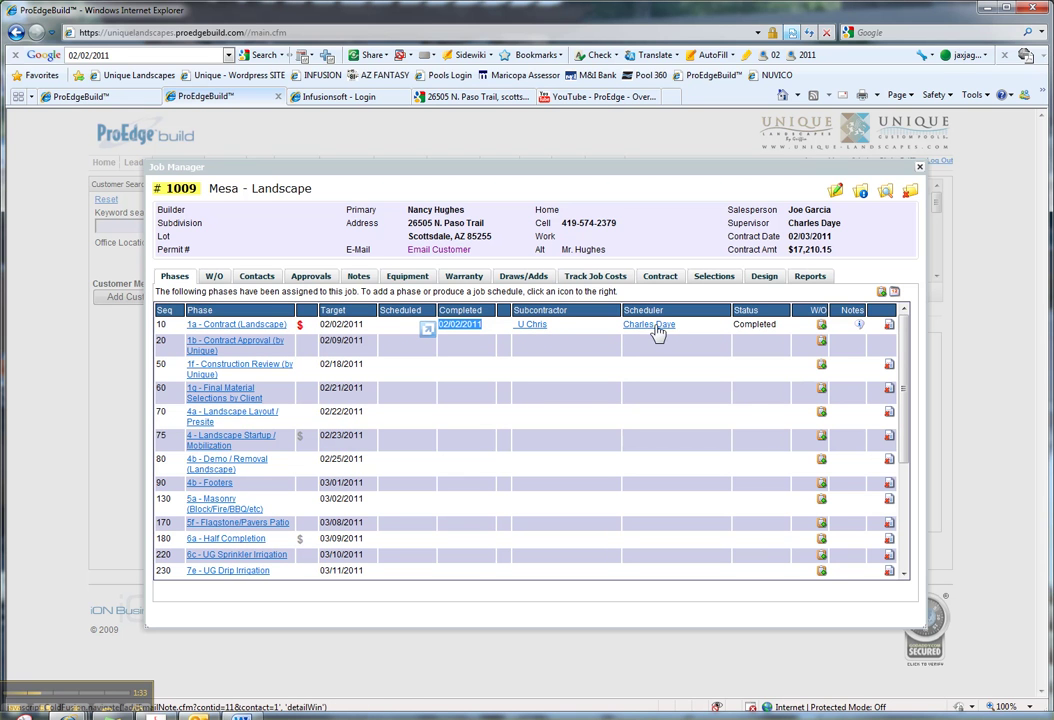
# View the e-mail message forms for phase 1a's subcontractor and scheduler, closing each one without sending
pyautogui.click(534, 326)
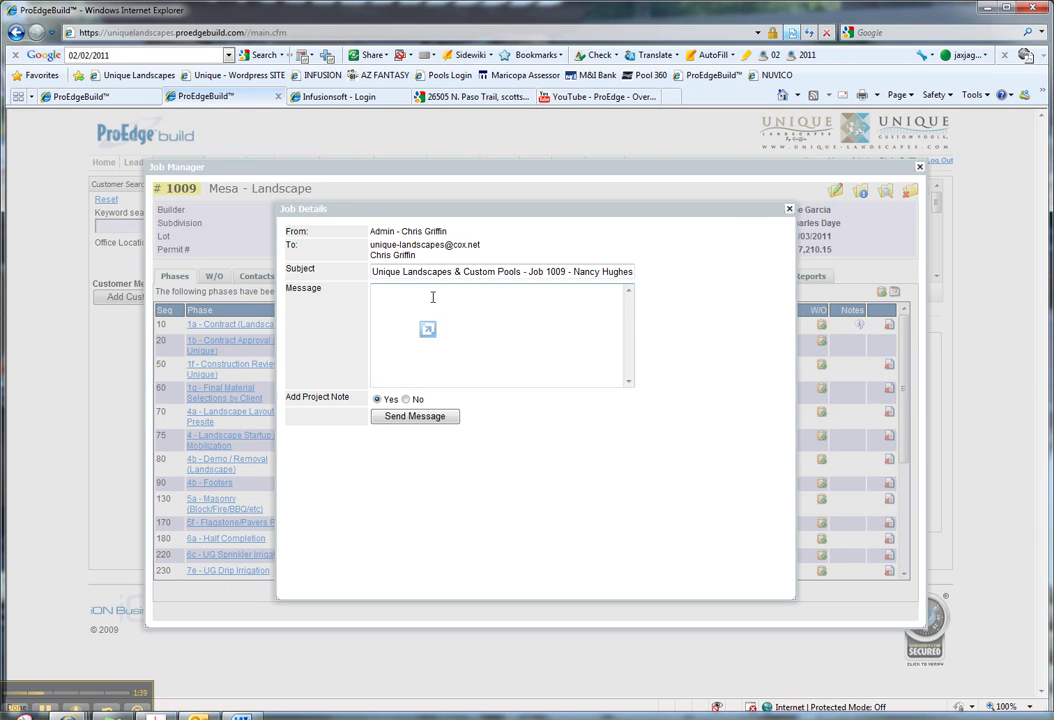
pyautogui.click(789, 208)
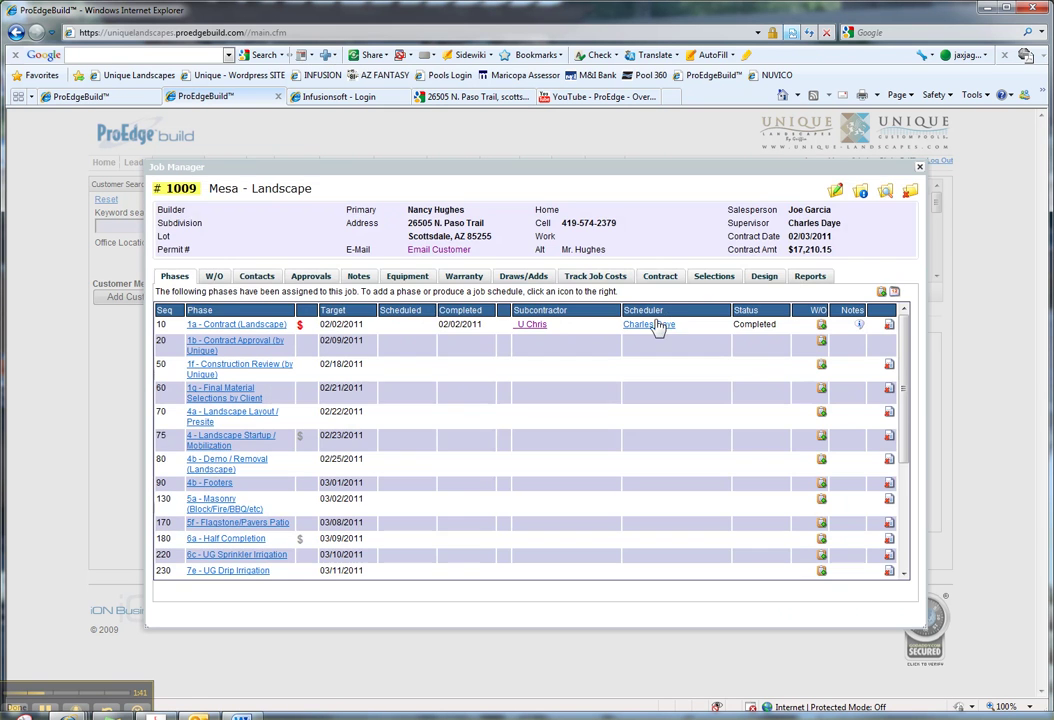
pyautogui.click(657, 326)
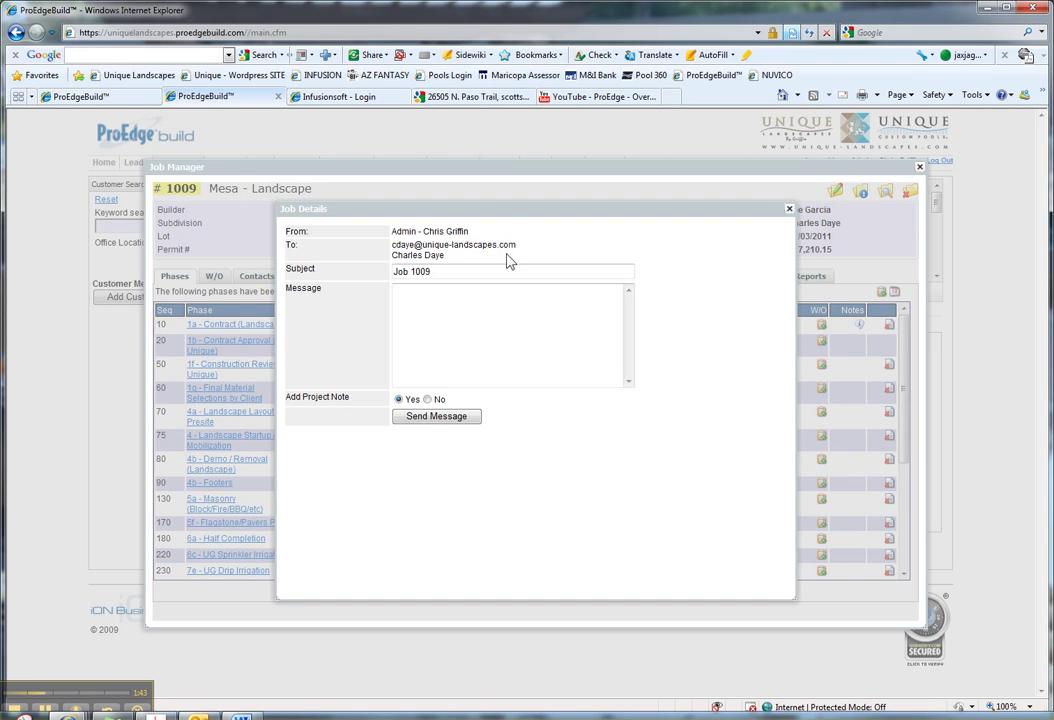
pyautogui.click(789, 210)
# Switch to Microsoft Outlook to view the mailbox, and return to the ProEdgeBuild job
pyautogui.hotkey('alt', 'Tab')
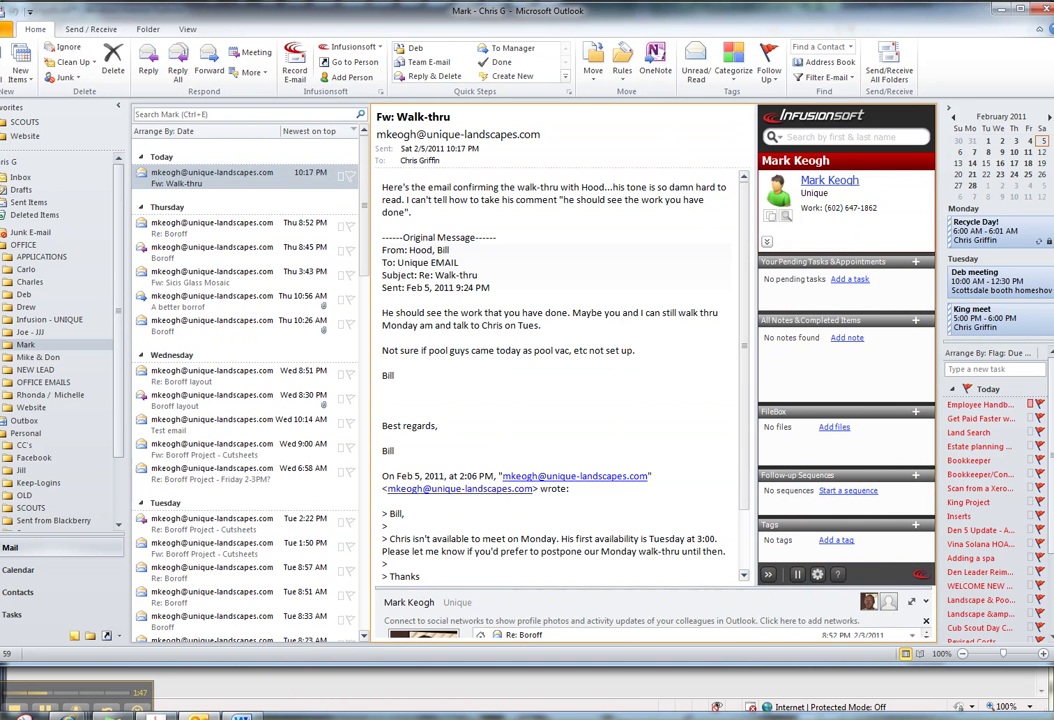
pyautogui.moveTo(398, 17); pyautogui.dragTo(430, 22)
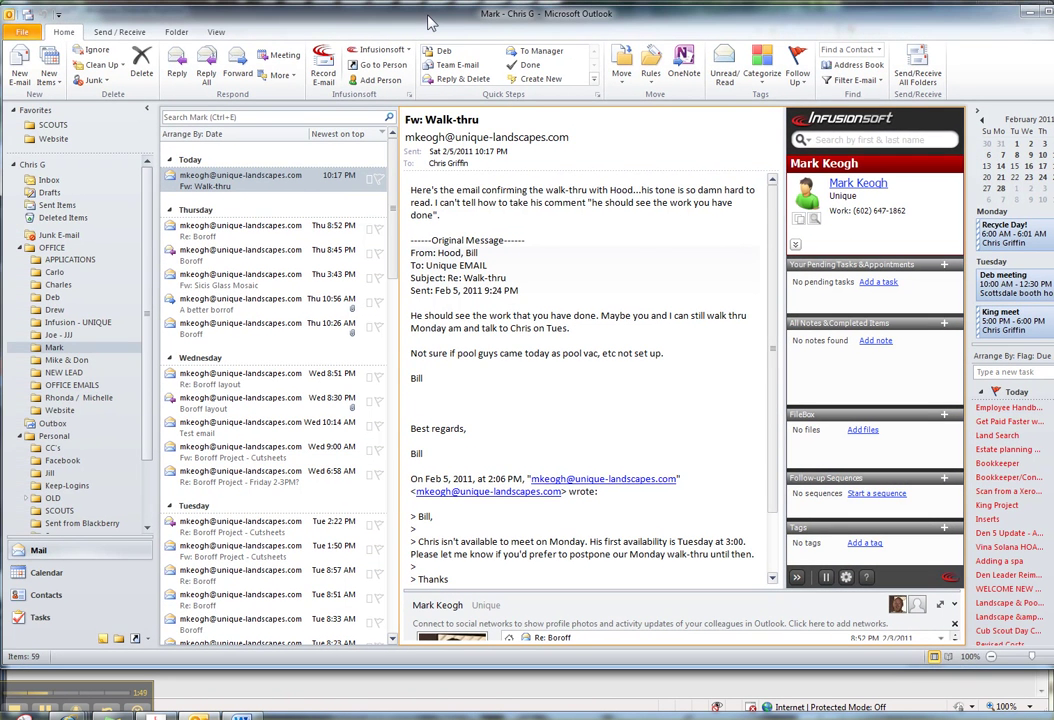
pyautogui.hotkey('alt', 'Tab')
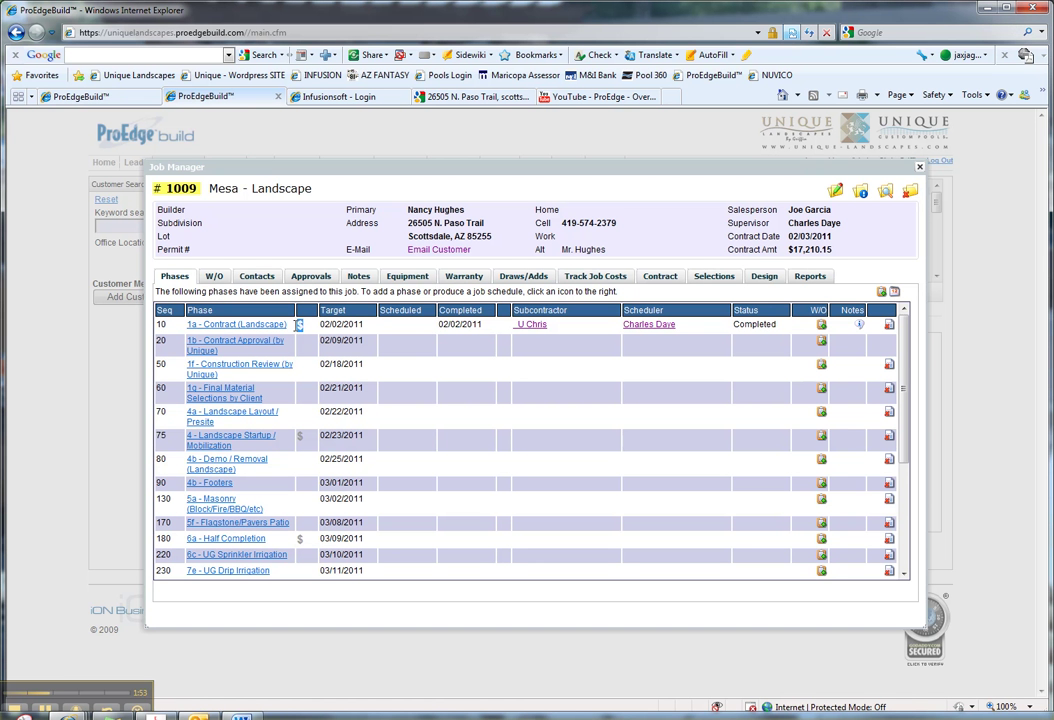
# Examine phase 1a's payment status, target date and phase note
pyautogui.moveTo(303, 330)
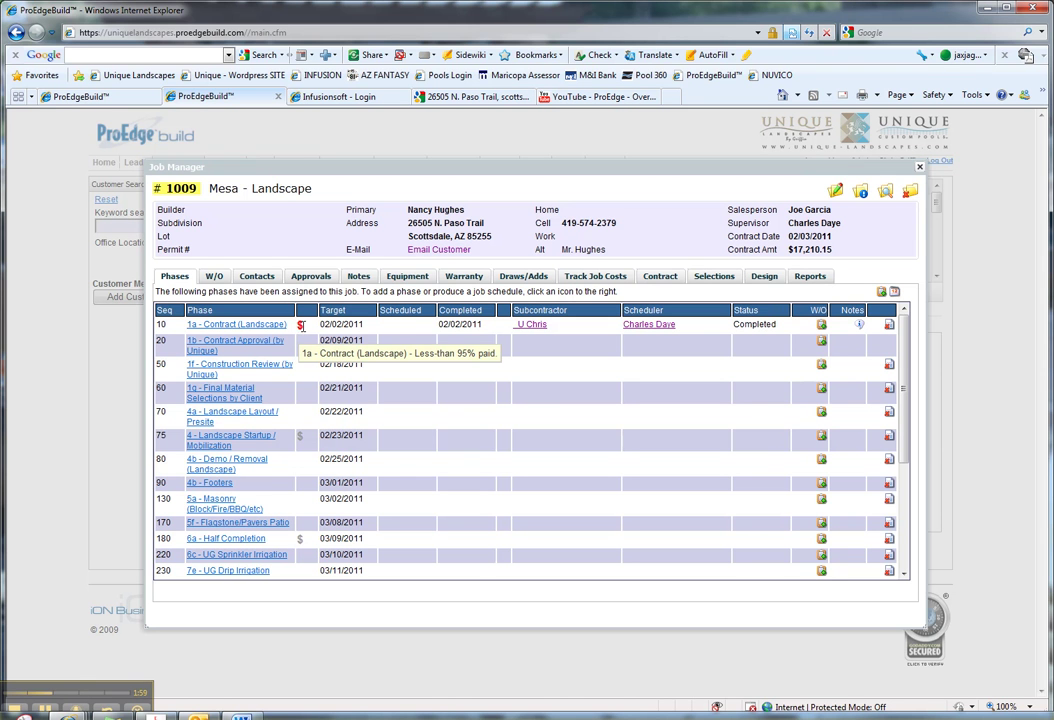
pyautogui.moveTo(300, 327)
pyautogui.mouseDown()
pyautogui.moveTo(368, 333)
pyautogui.moveTo(306, 336)
pyautogui.mouseUp()
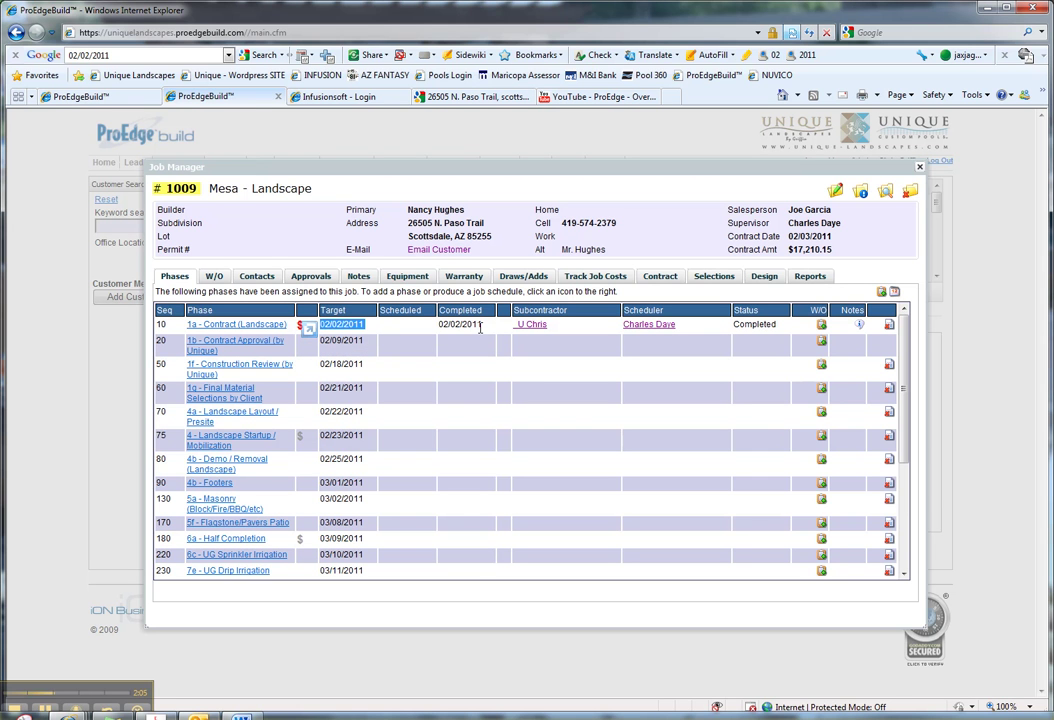
pyautogui.click(860, 328)
# Set the scheduled date of phase 1b - Contract Approval (by Unique) to 02/09/2011
pyautogui.click(268, 346)
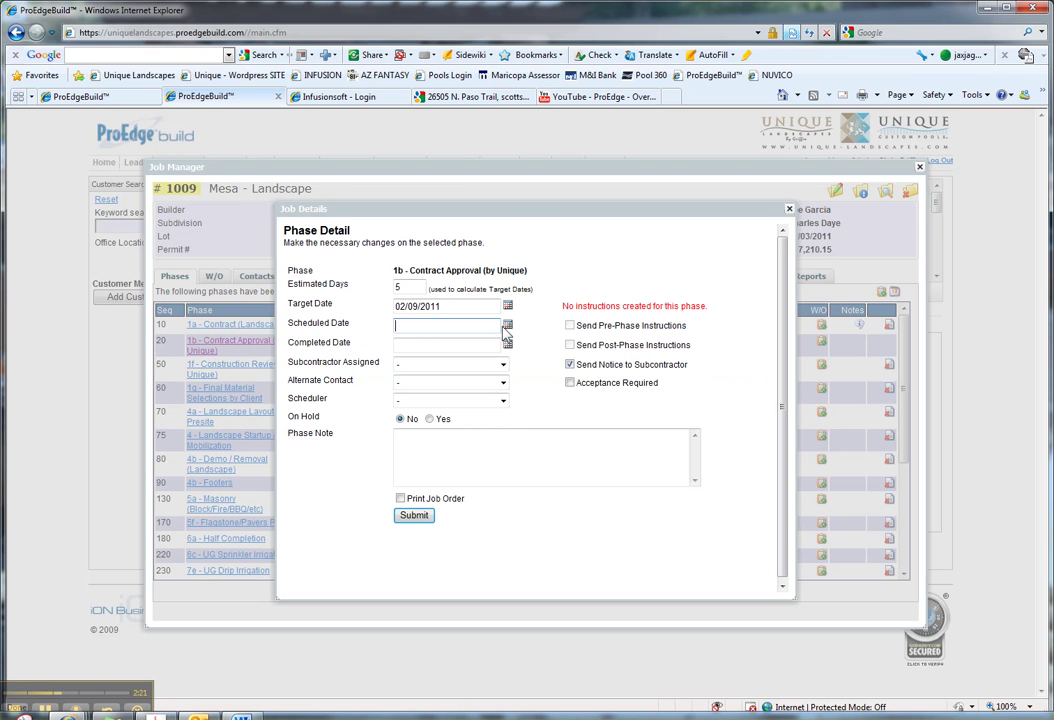
pyautogui.click(507, 324)
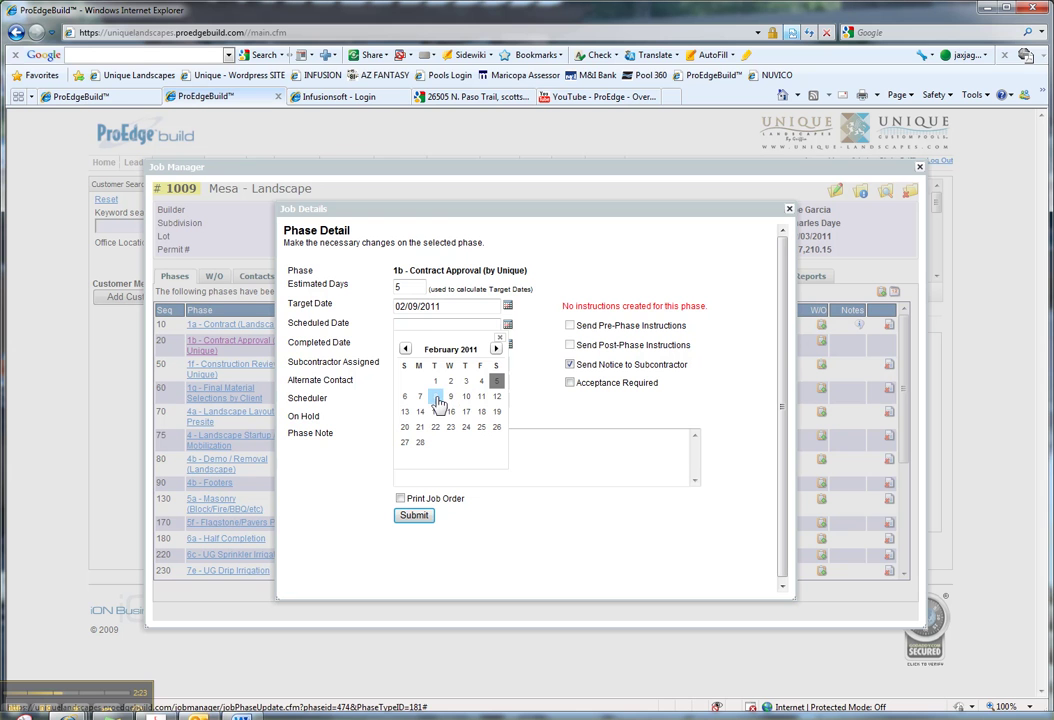
pyautogui.click(452, 400)
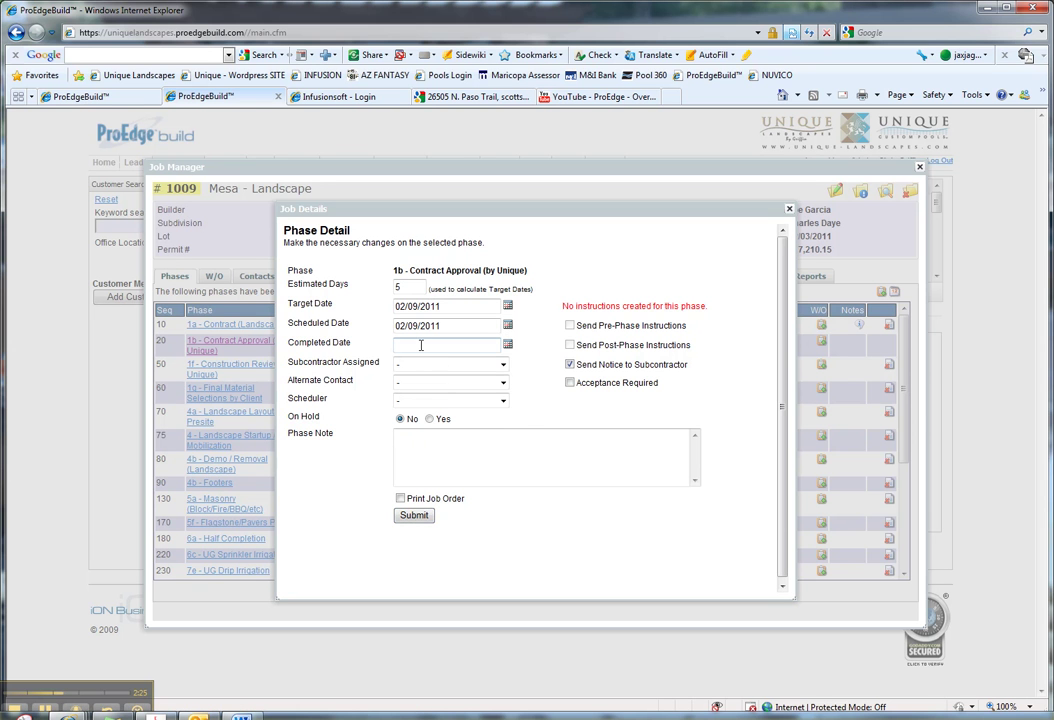
# Assign phase 1b the same in-house subcontractor and scheduler as phase 1a, leave the note blank, and submit the phase details
pyautogui.click(502, 364)
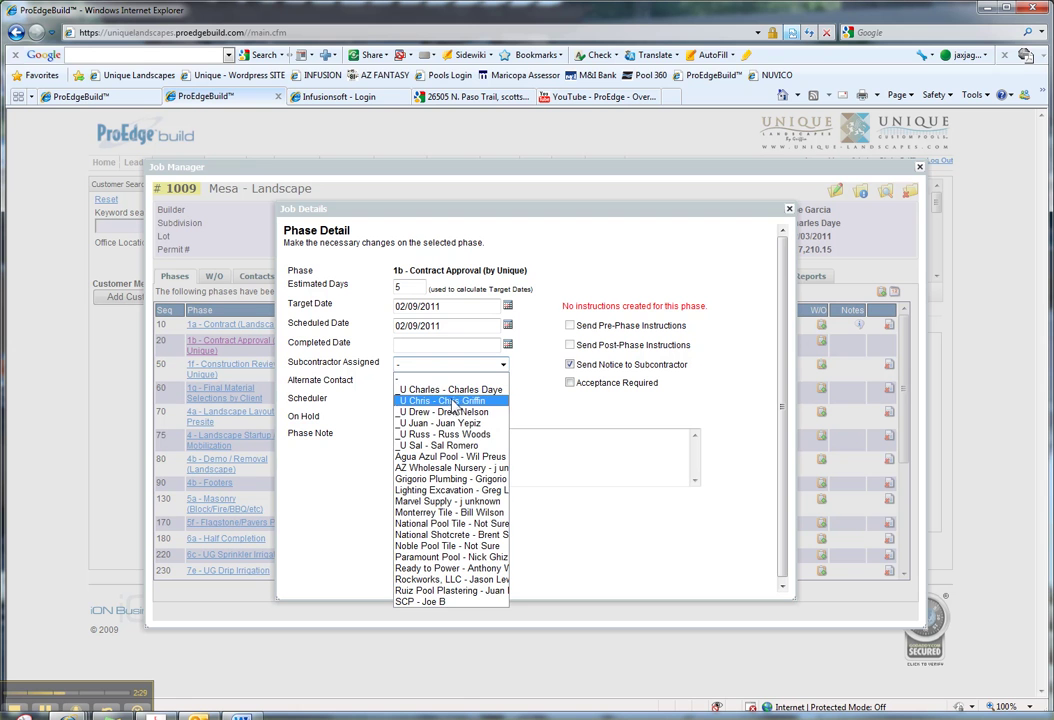
pyautogui.click(441, 412)
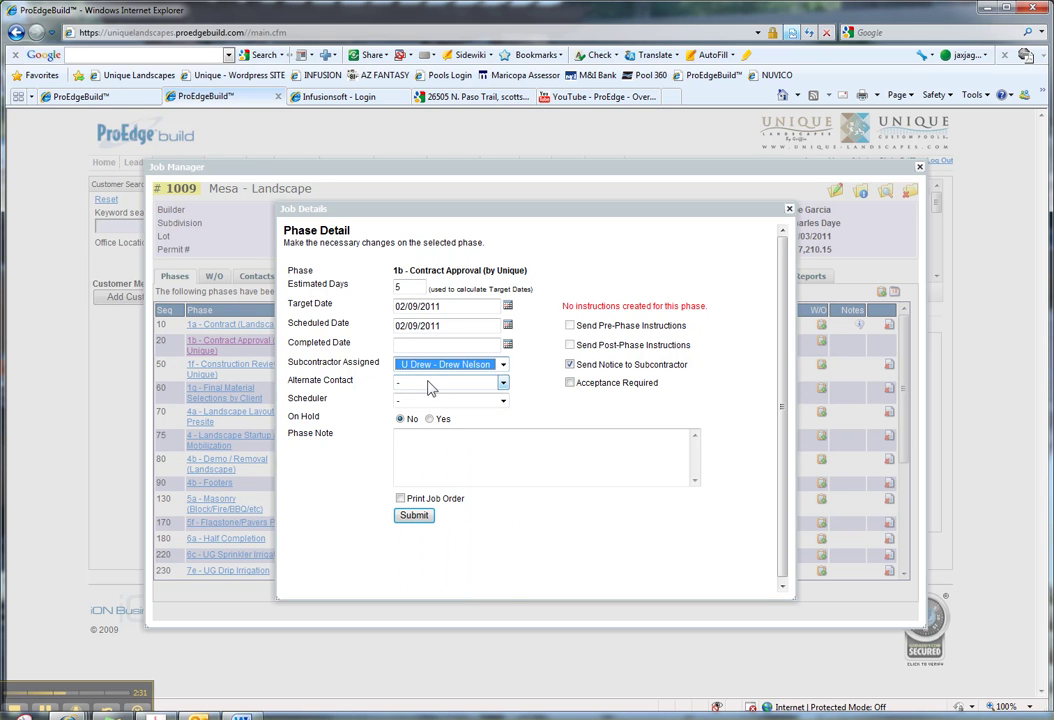
pyautogui.click(503, 364)
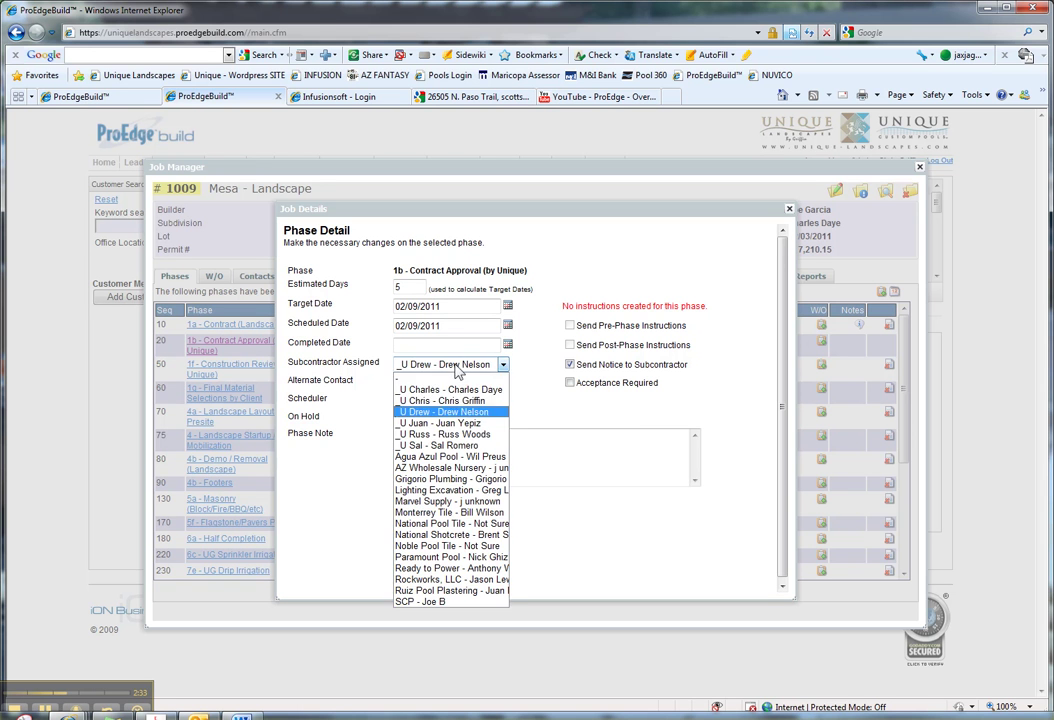
pyautogui.click(446, 401)
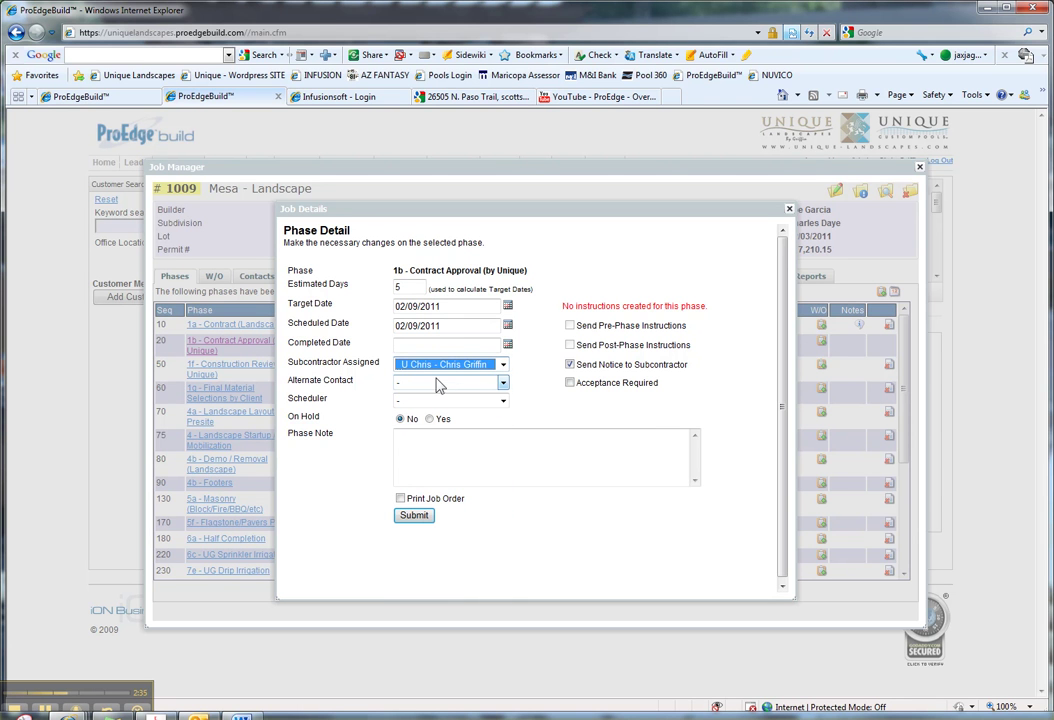
pyautogui.click(432, 388)
pyautogui.click(430, 402)
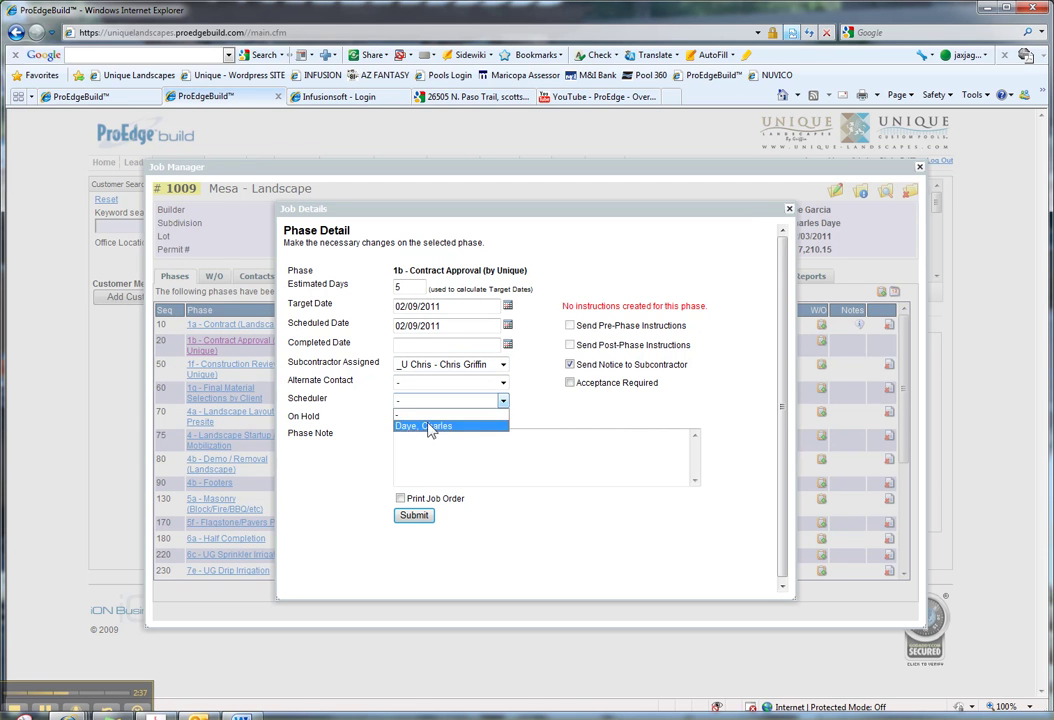
pyautogui.click(430, 427)
pyautogui.click(412, 437)
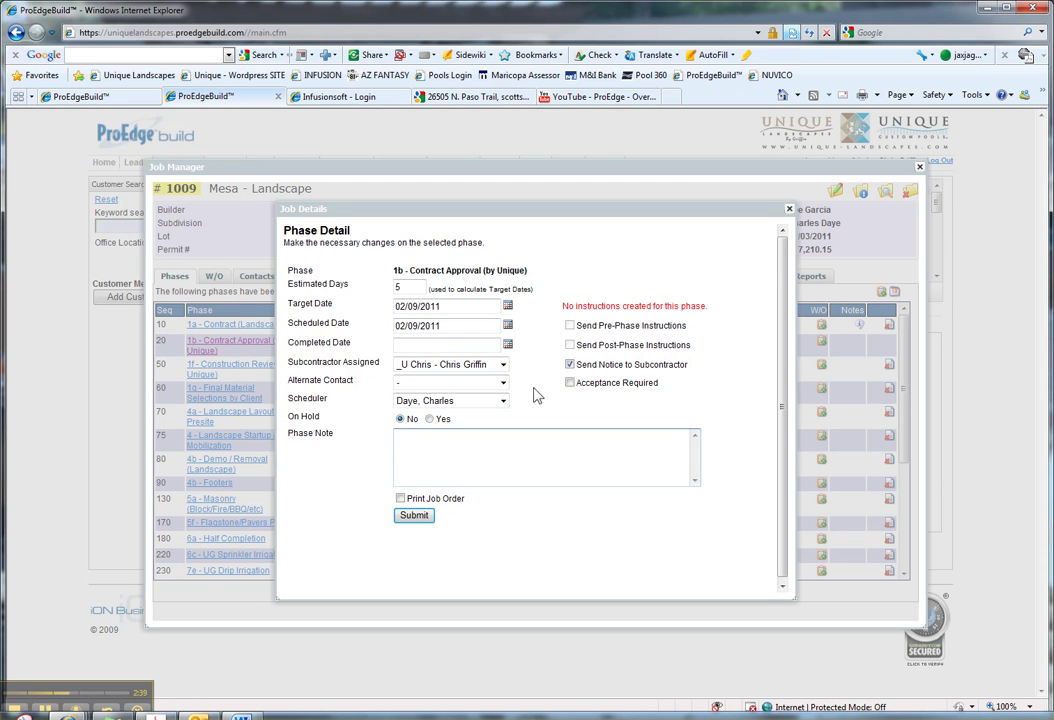
pyautogui.click(414, 516)
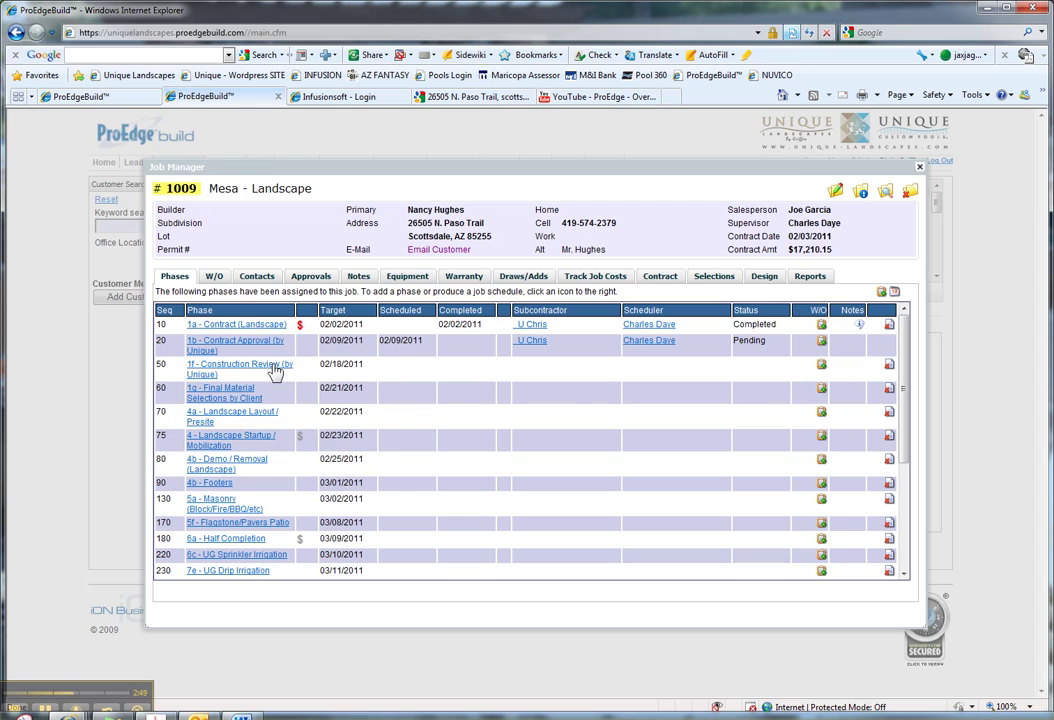
# Set the scheduled date of phase 1f - Construction Review (by Unique) to 02/11/2011
pyautogui.click(276, 366)
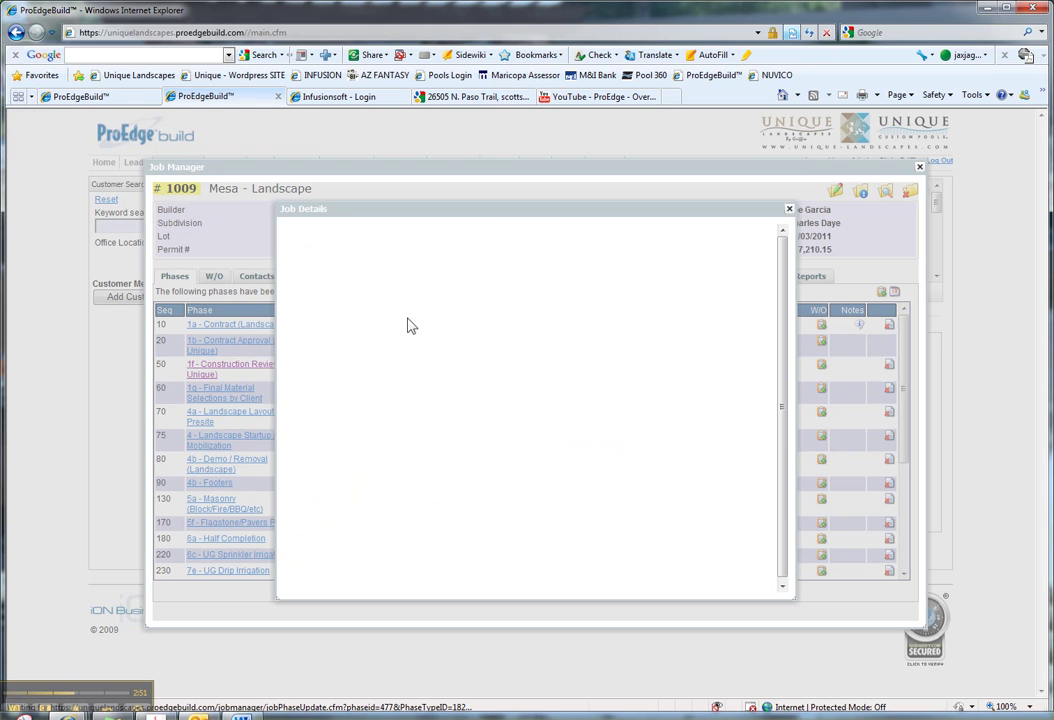
pyautogui.click(487, 325)
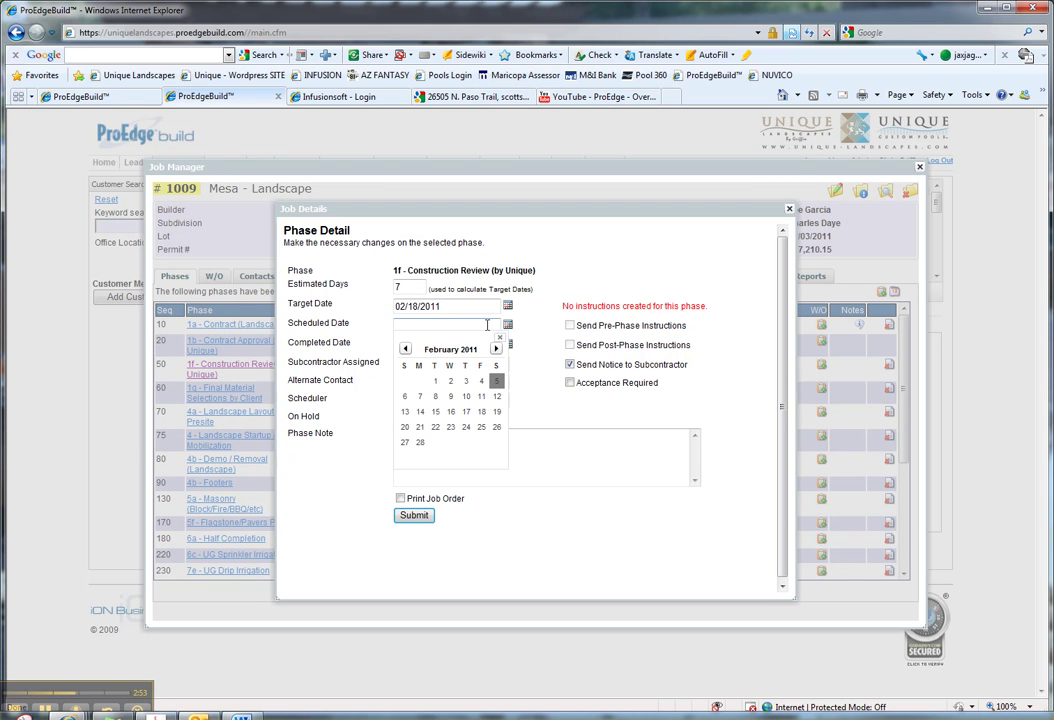
pyautogui.click(482, 398)
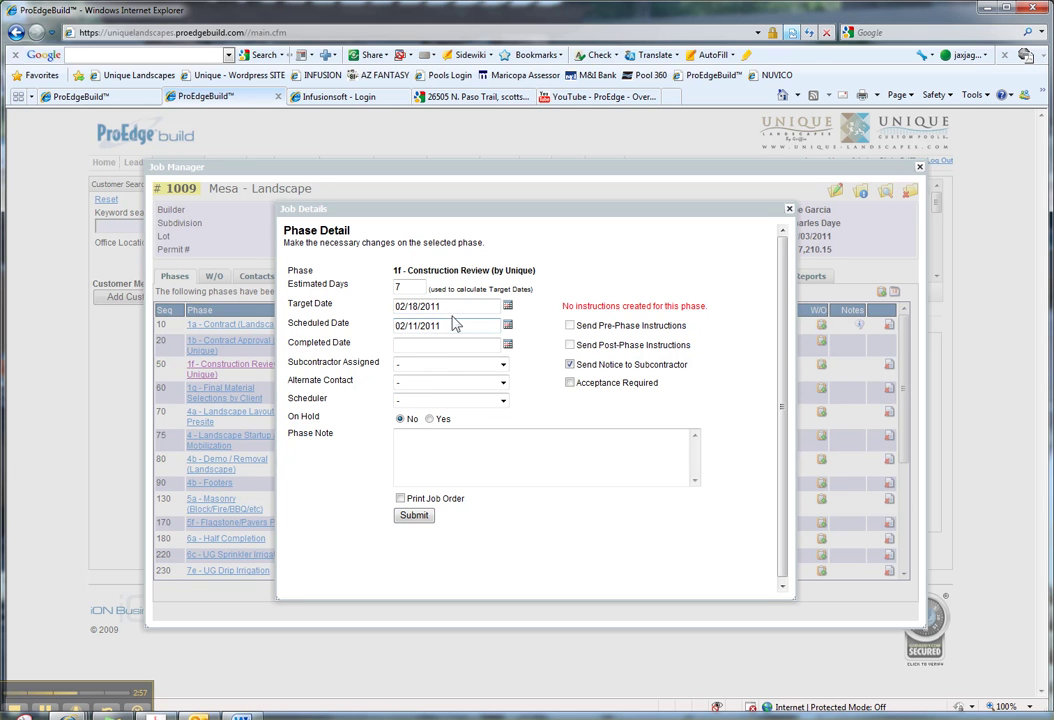
pyautogui.moveTo(445, 326); pyautogui.dragTo(405, 326)
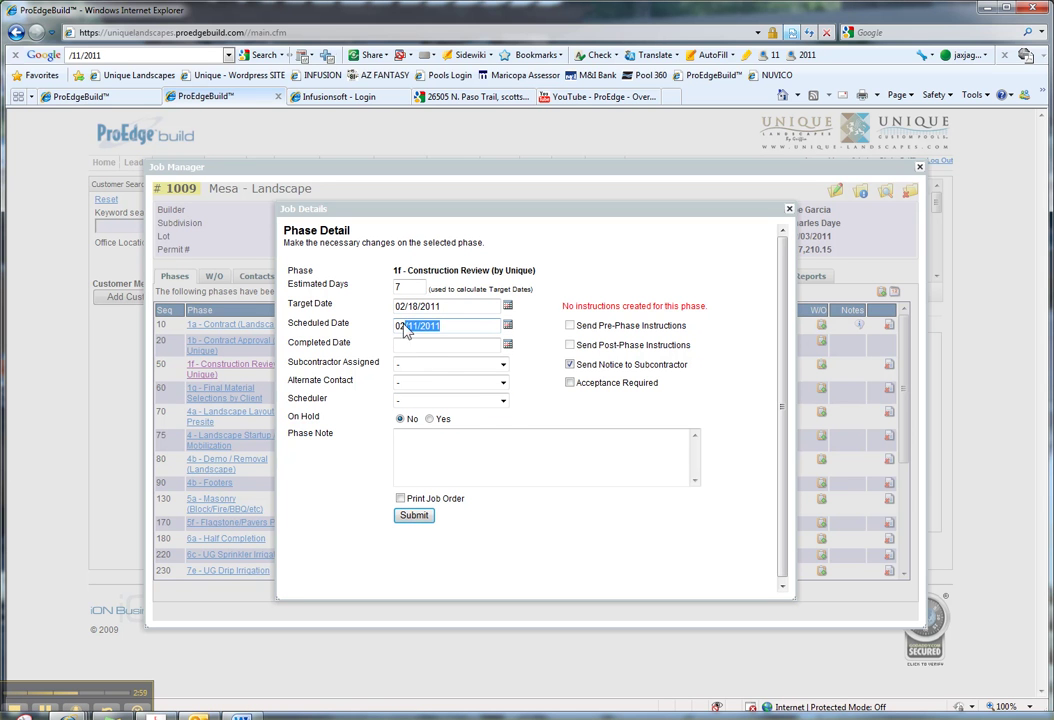
# Assign phase 1f the third-listed in-house subcontractor and the job's supervisor as scheduler, leave the note blank, and submit the phase details
pyautogui.click(440, 365)
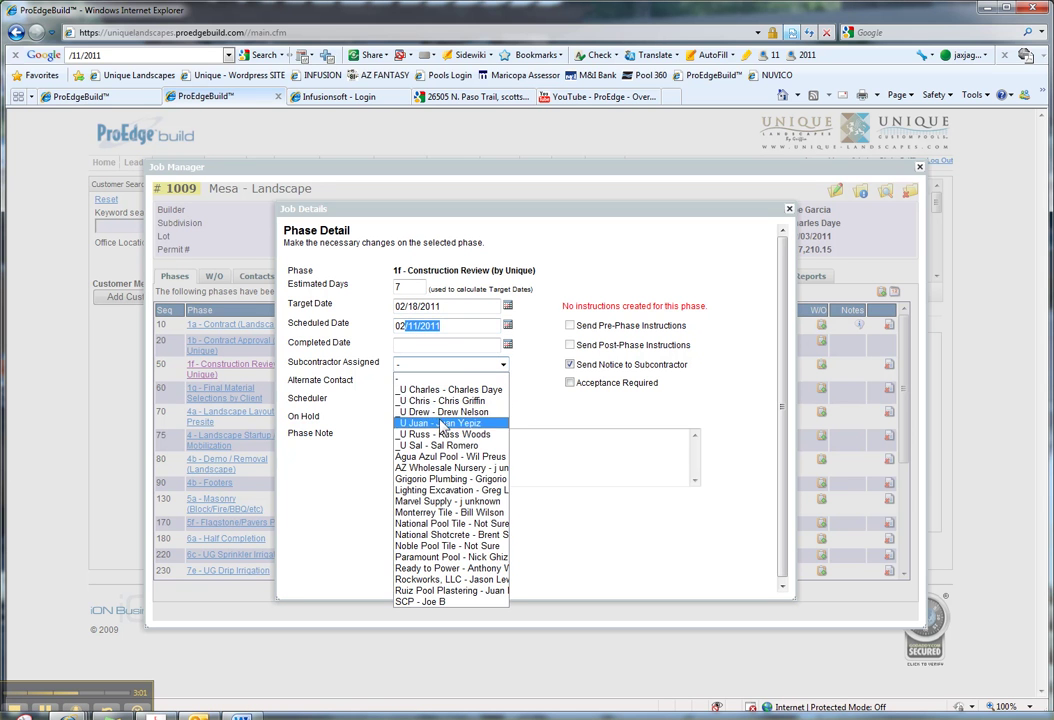
pyautogui.click(452, 413)
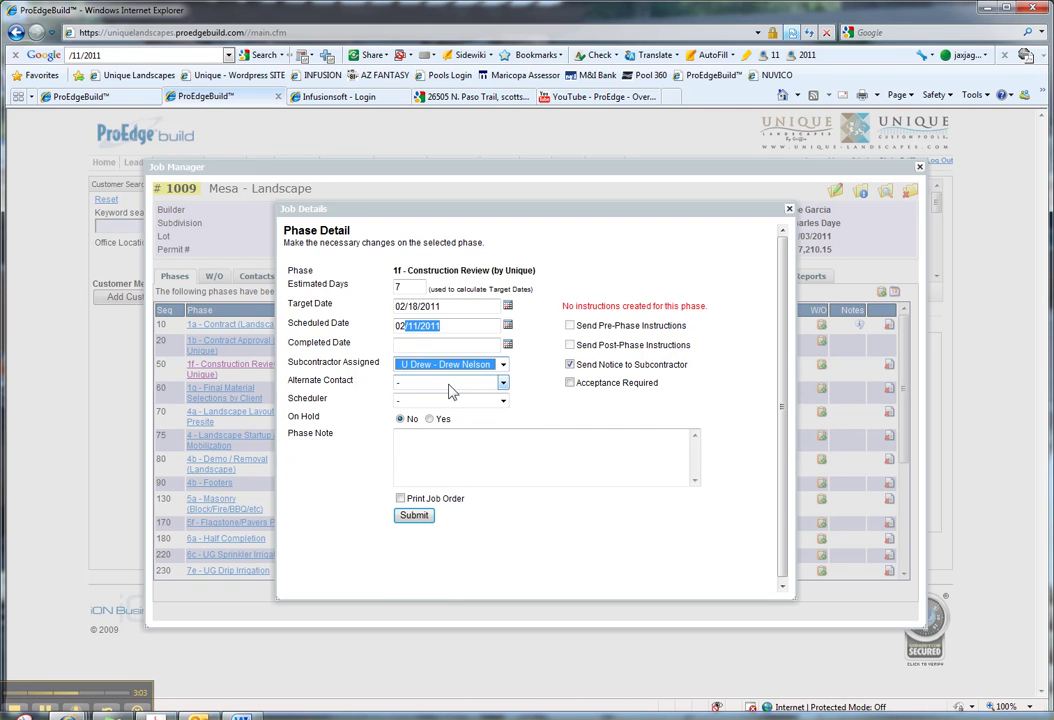
pyautogui.click(450, 390)
pyautogui.click(446, 400)
pyautogui.click(446, 400)
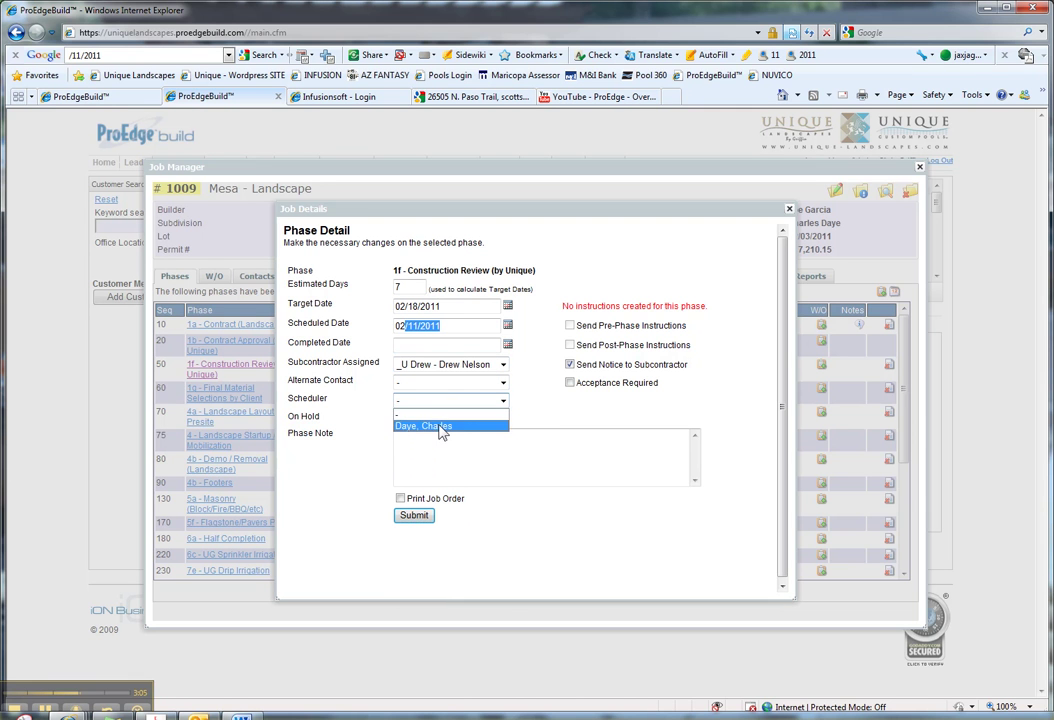
pyautogui.click(443, 428)
pyautogui.click(425, 438)
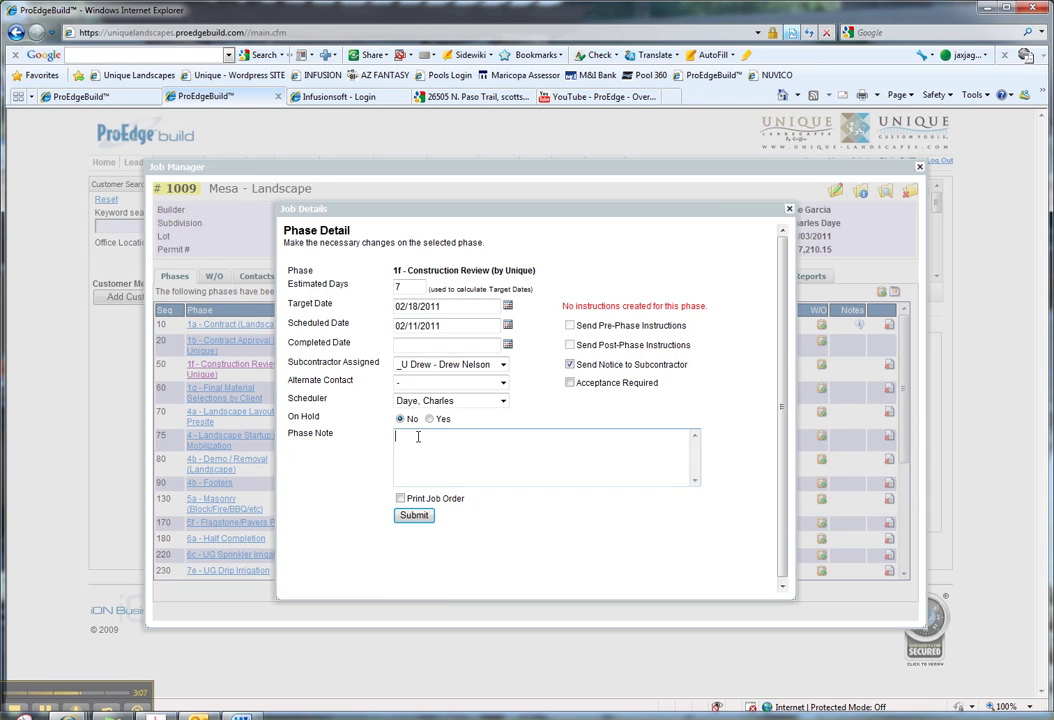
pyautogui.click(414, 516)
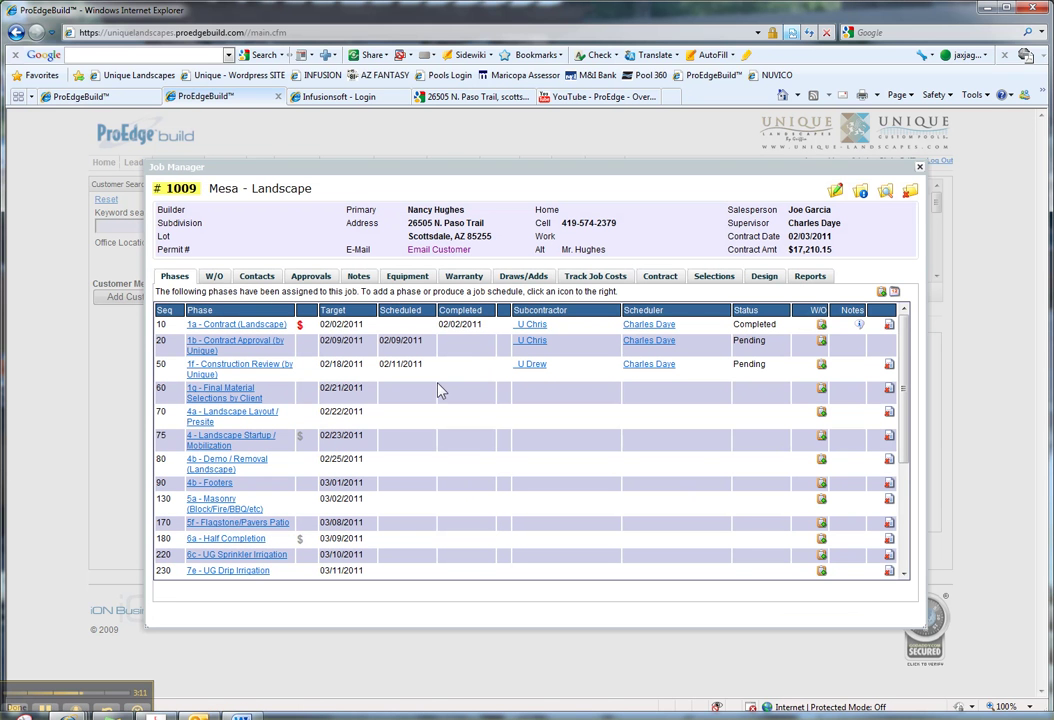
# Set the scheduled date of phase 4a - Landscape Layout / Presite to 02/15/2011
pyautogui.click(250, 418)
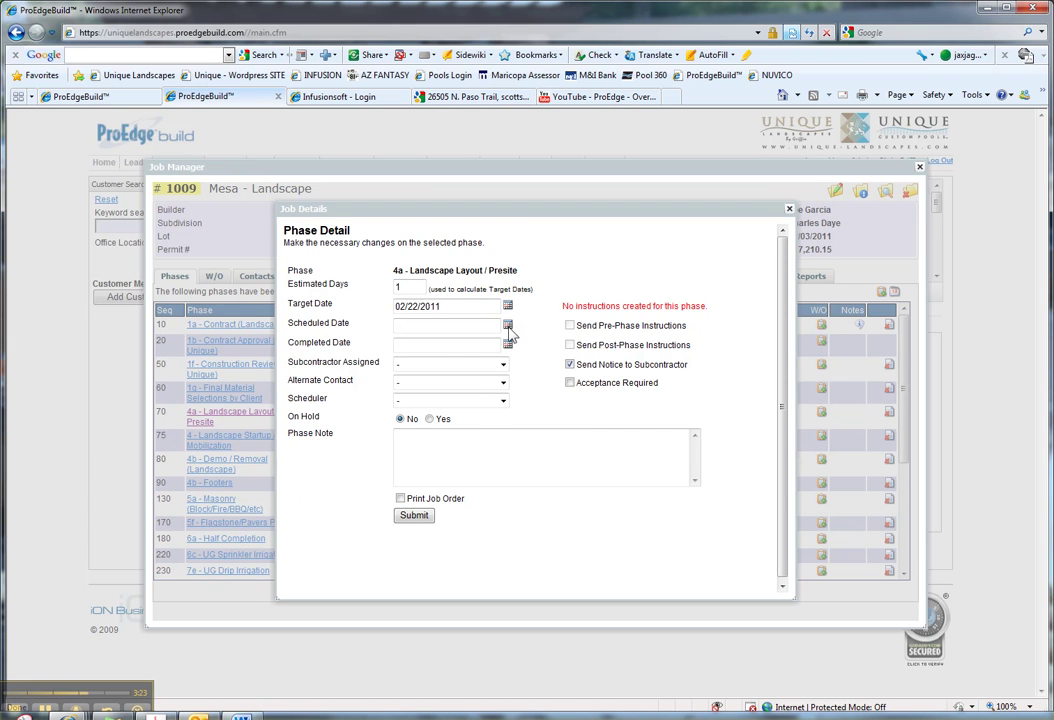
pyautogui.click(508, 328)
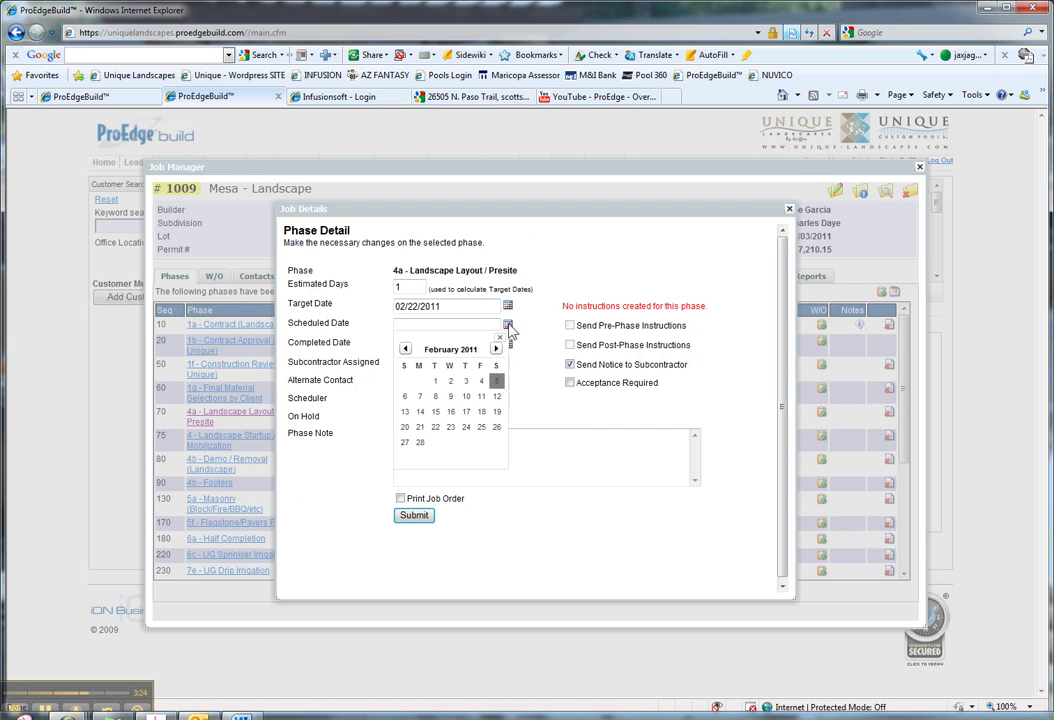
pyautogui.click(437, 413)
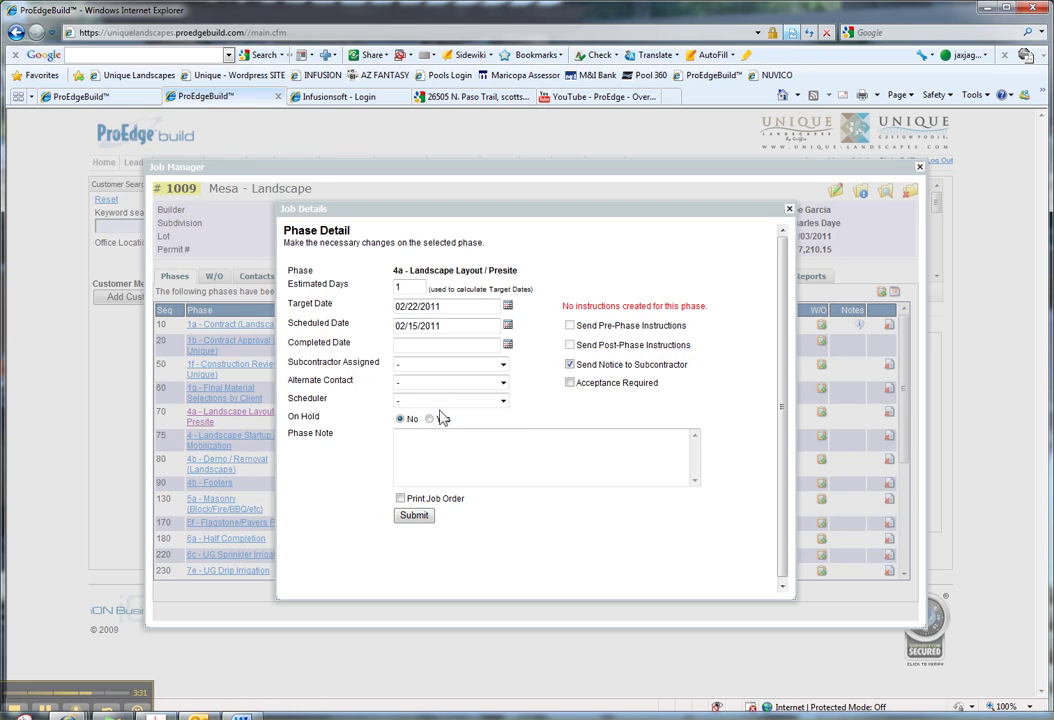
# Assign phase 4a the fourth-listed in-house subcontractor and the job's supervisor as scheduler, without an alternate contact
pyautogui.click(423, 366)
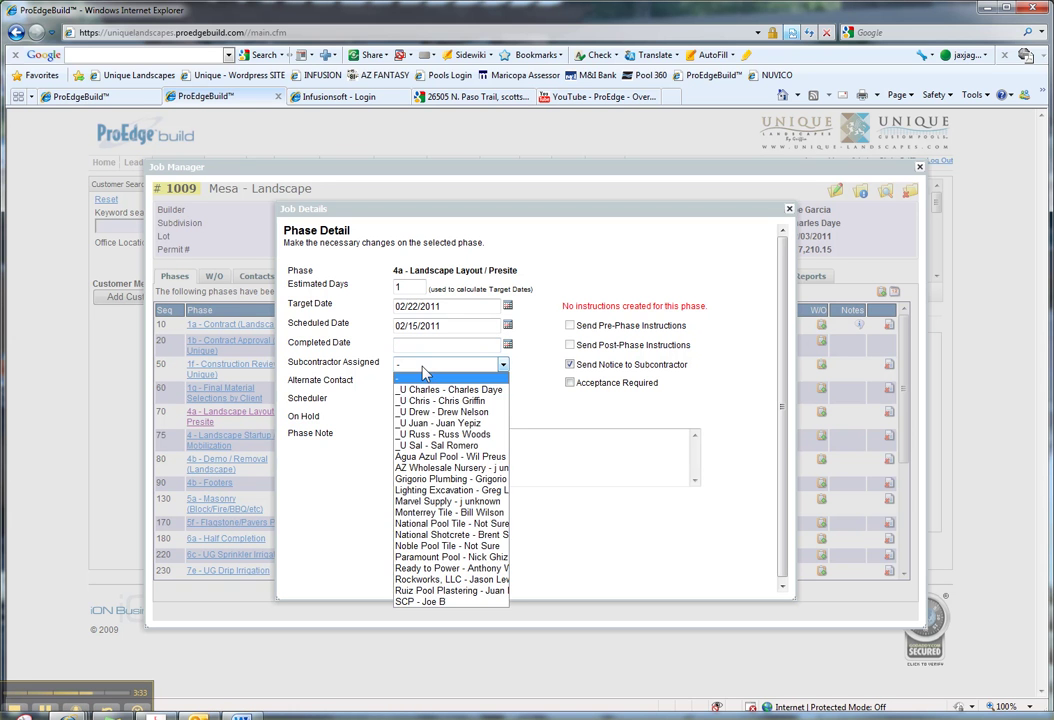
pyautogui.click(448, 423)
pyautogui.click(422, 385)
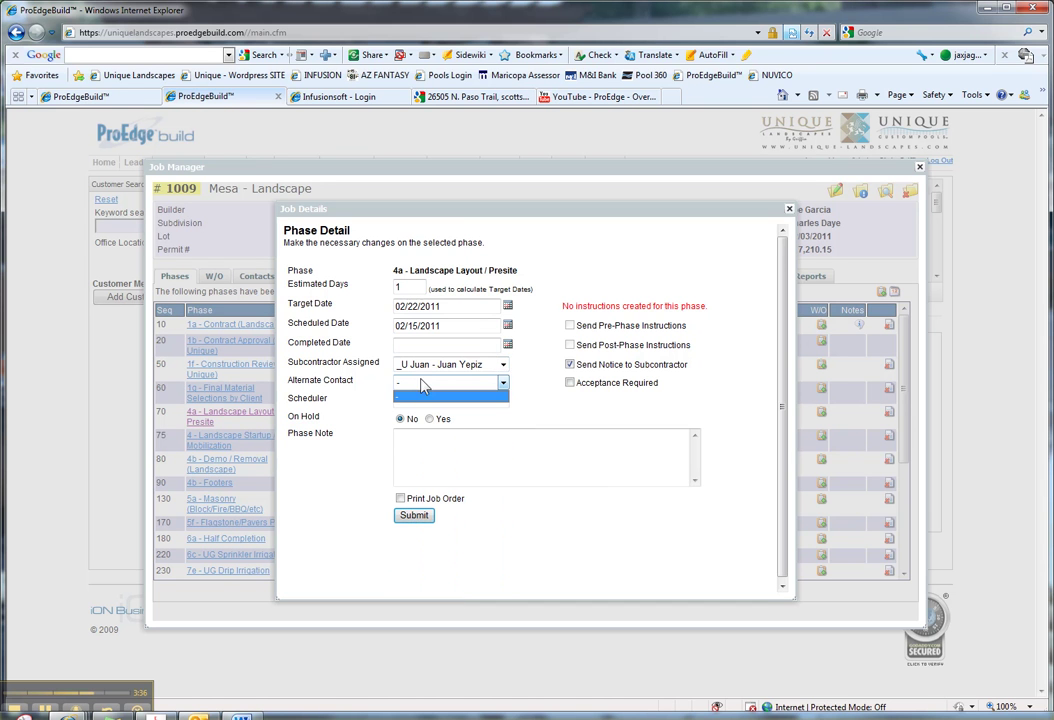
pyautogui.click(503, 366)
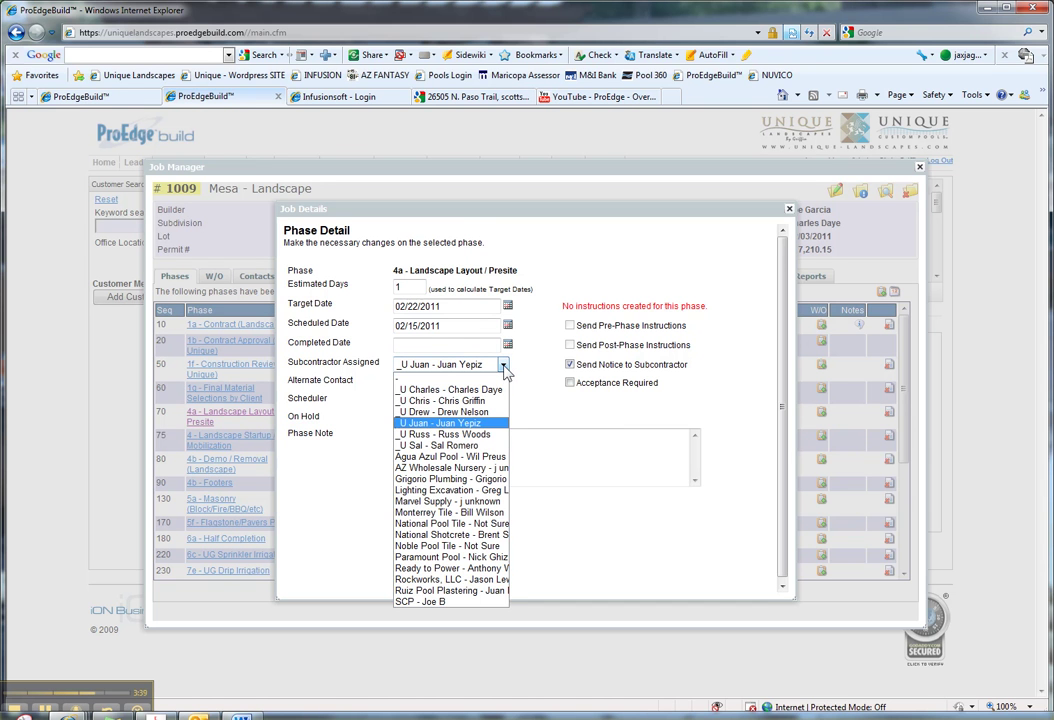
pyautogui.click(448, 423)
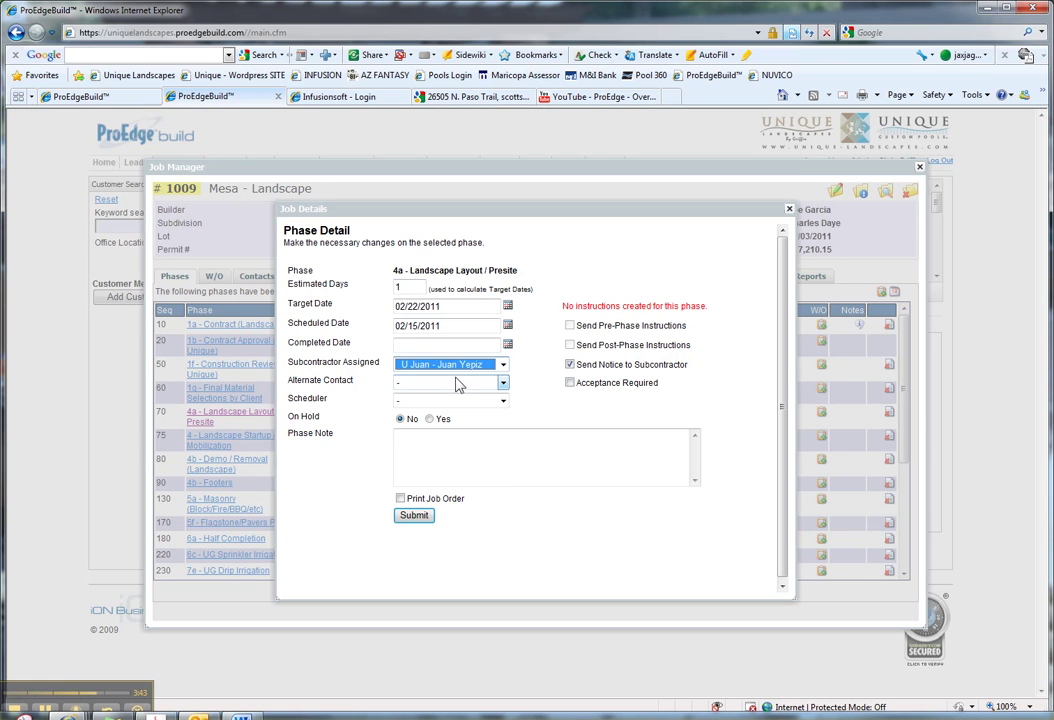
pyautogui.click(460, 401)
pyautogui.click(423, 426)
# Add the phase note "This is a TEST" to phase 4a and submit the phase details
pyautogui.click(419, 437)
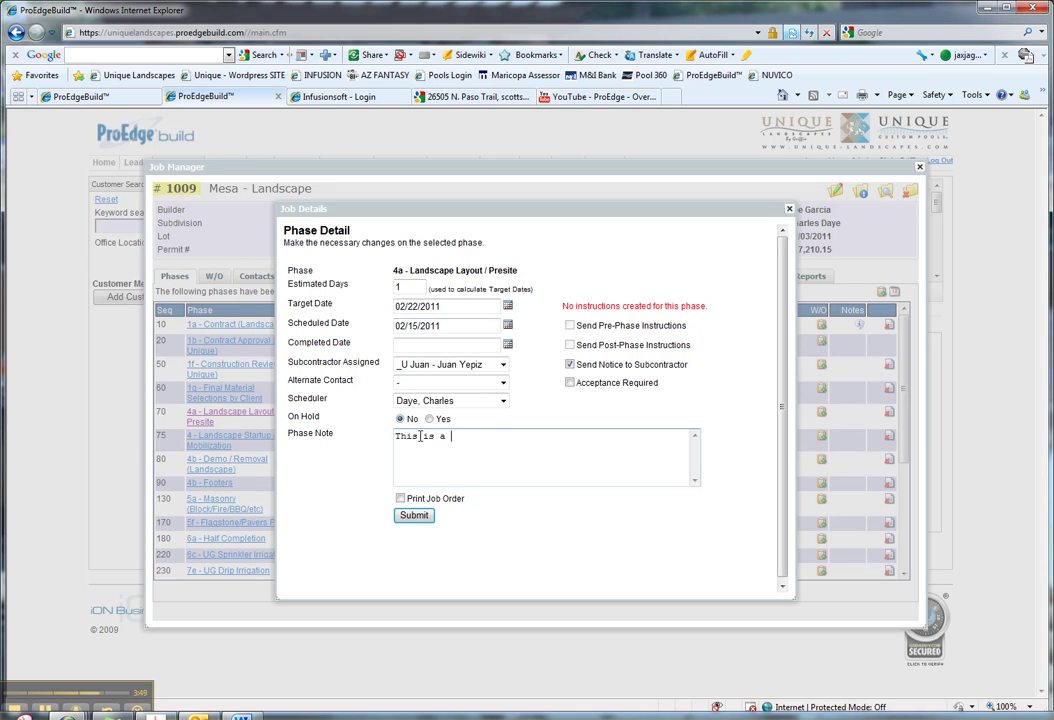
pyautogui.write('This is a TEST')
pyautogui.press('Tab')
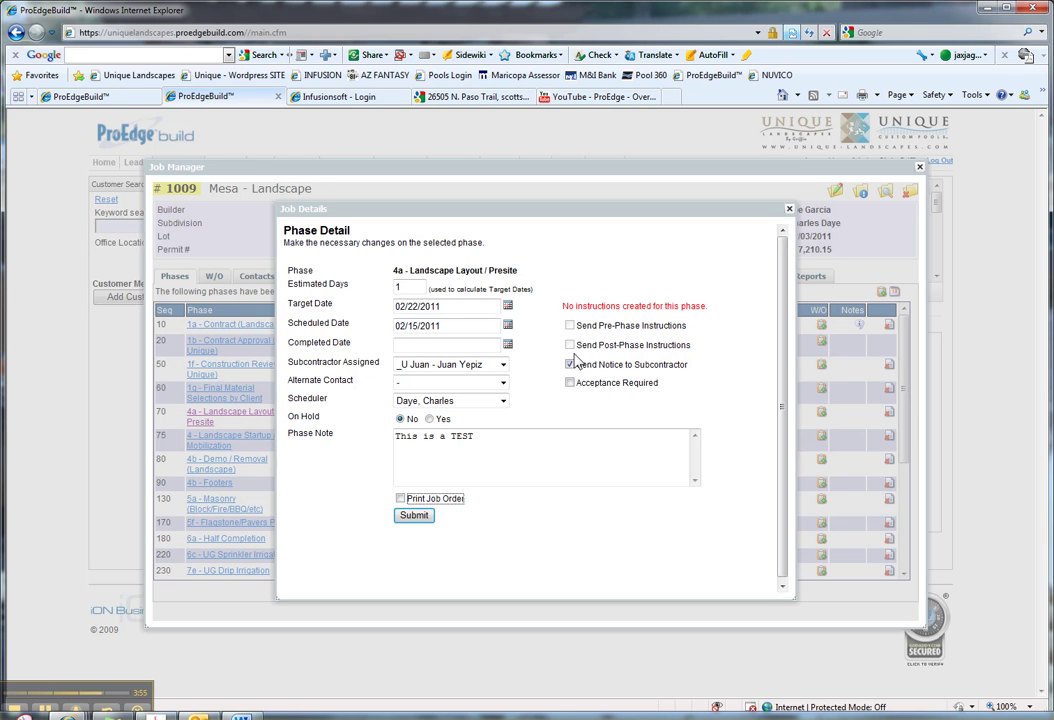
pyautogui.click(416, 516)
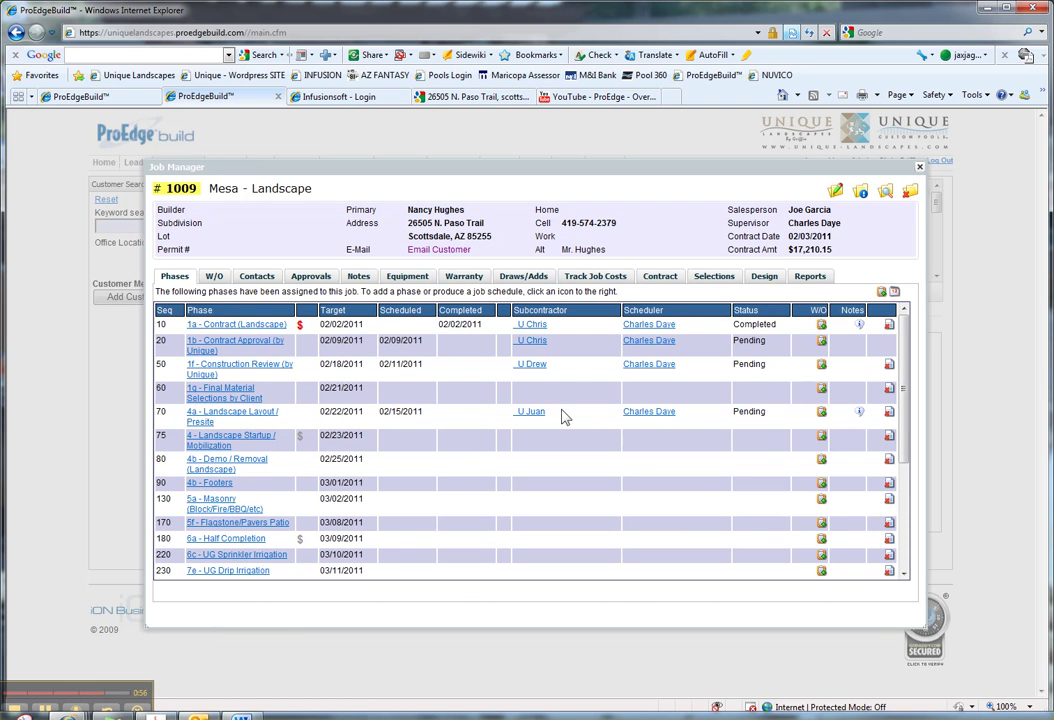
# Open the job's Project Schedule settings and move the dialog aside to uncover the phases' target dates
pyautogui.scroll(-4, 405, 438)
pyautogui.scroll(4, 405, 438)
pyautogui.scroll(-3, 343, 375)
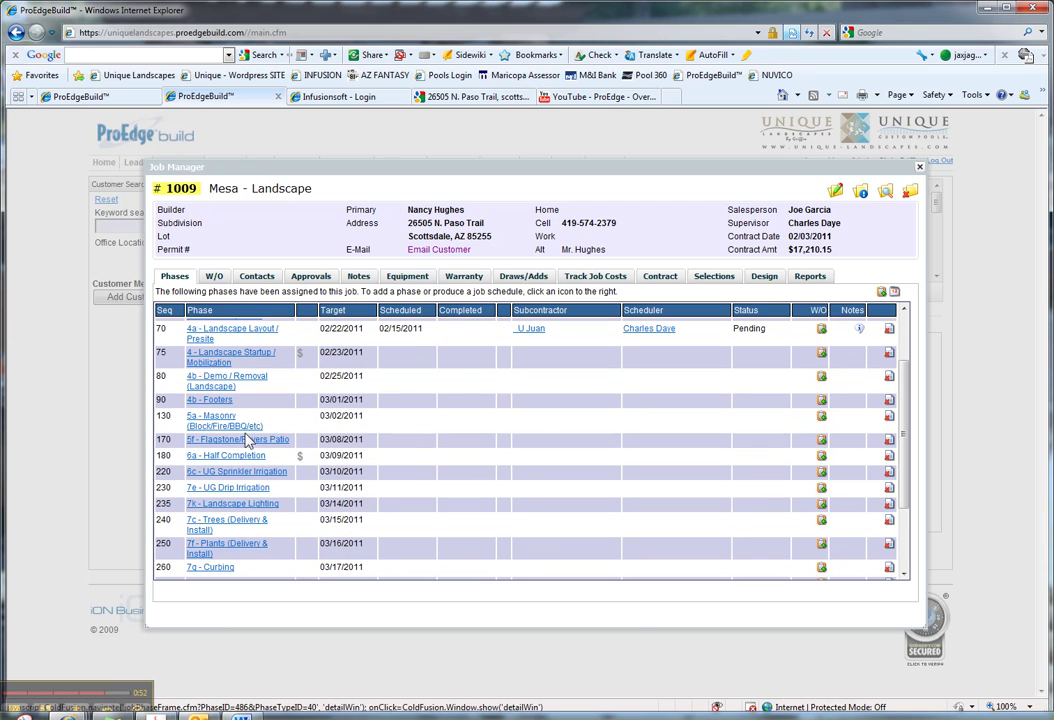
pyautogui.click(895, 293)
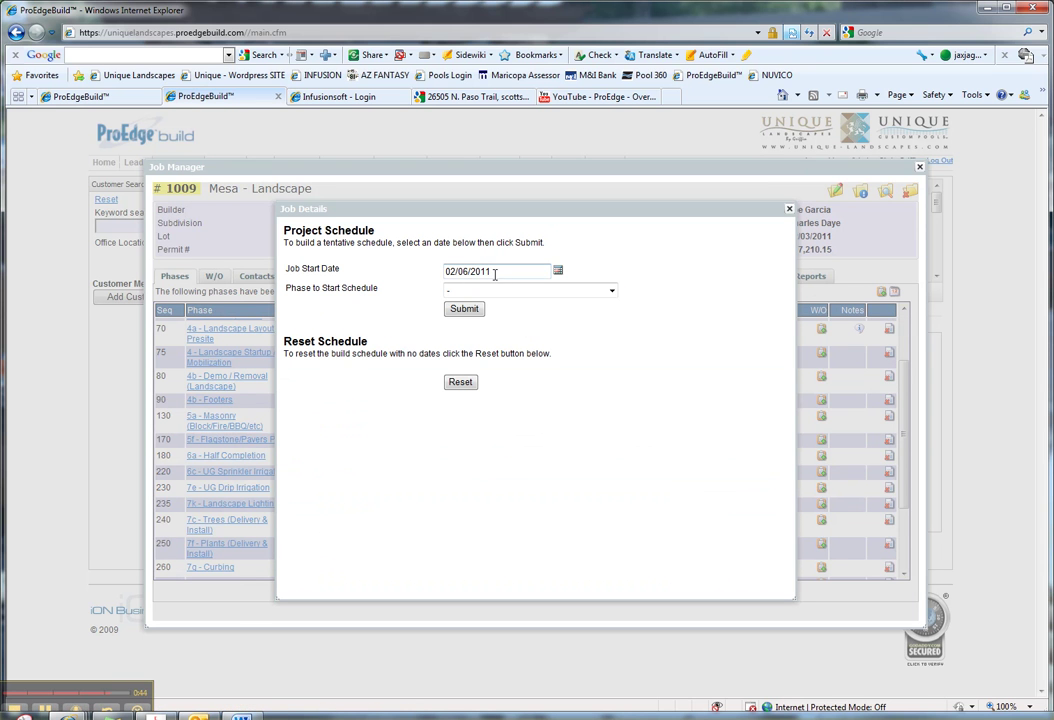
pyautogui.click(490, 290)
pyautogui.click(490, 298)
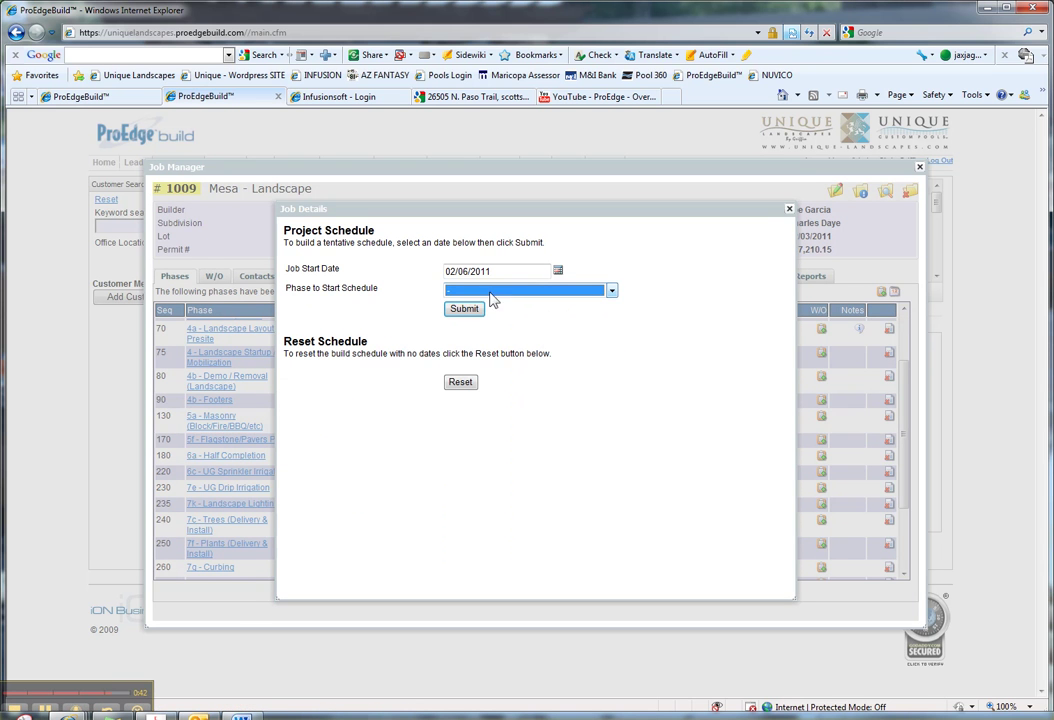
pyautogui.click(497, 271)
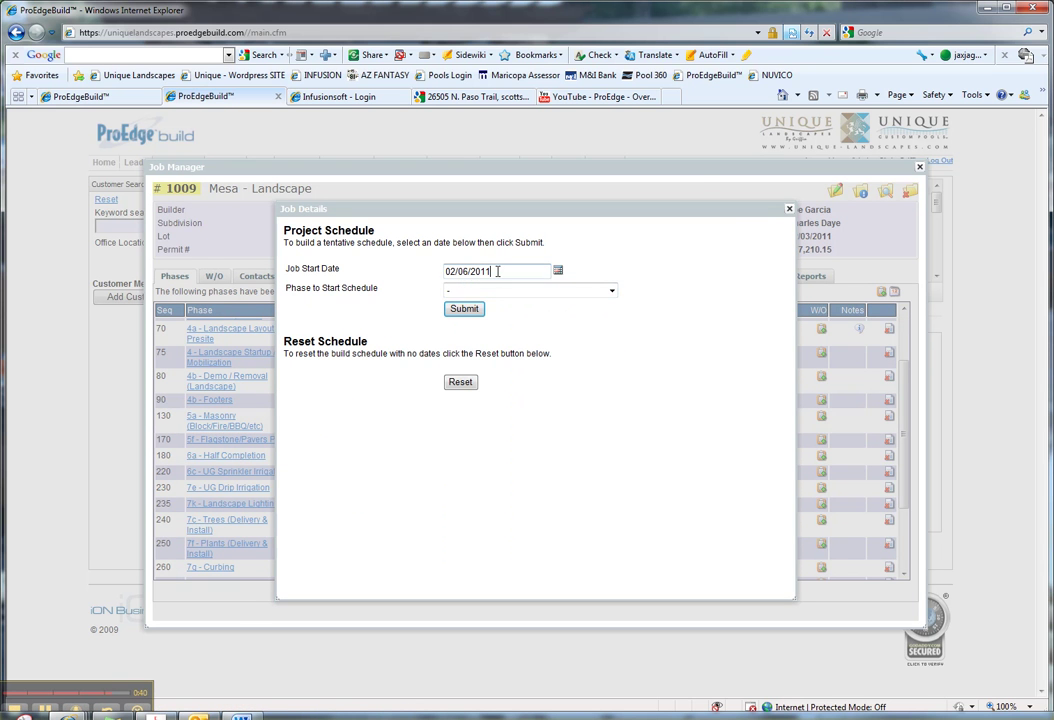
pyautogui.moveTo(442, 216); pyautogui.dragTo(543, 195)
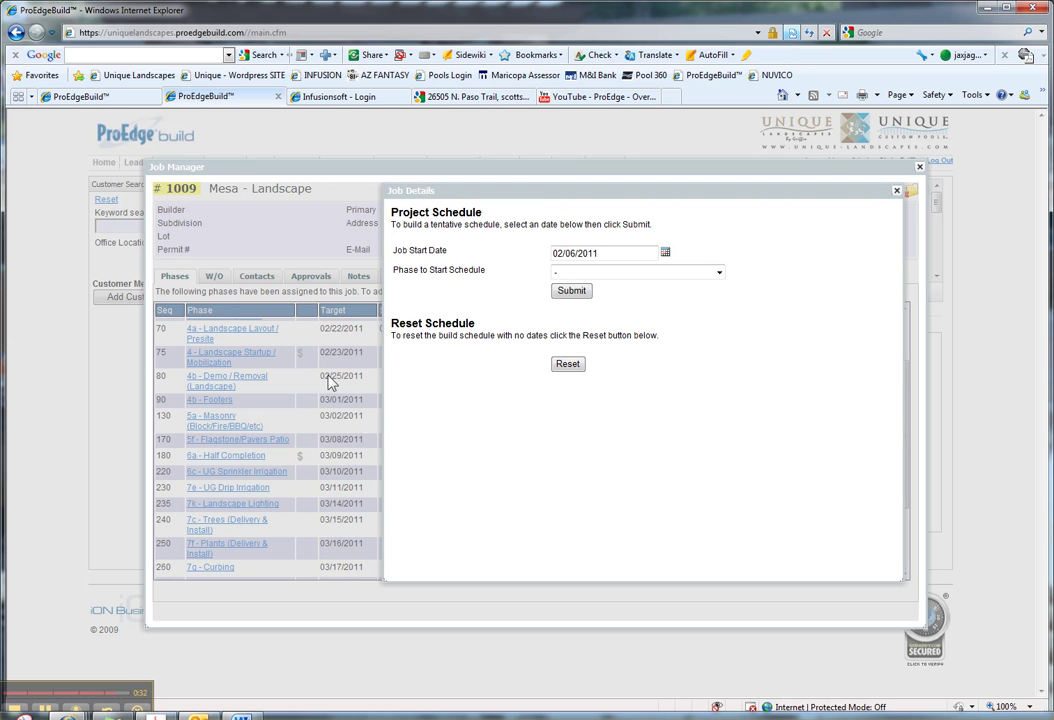
# Build the tentative schedule with job start date 02/15/2011, starting from phase (70) 4a - Landscape Layout / Presite
pyautogui.click(665, 253)
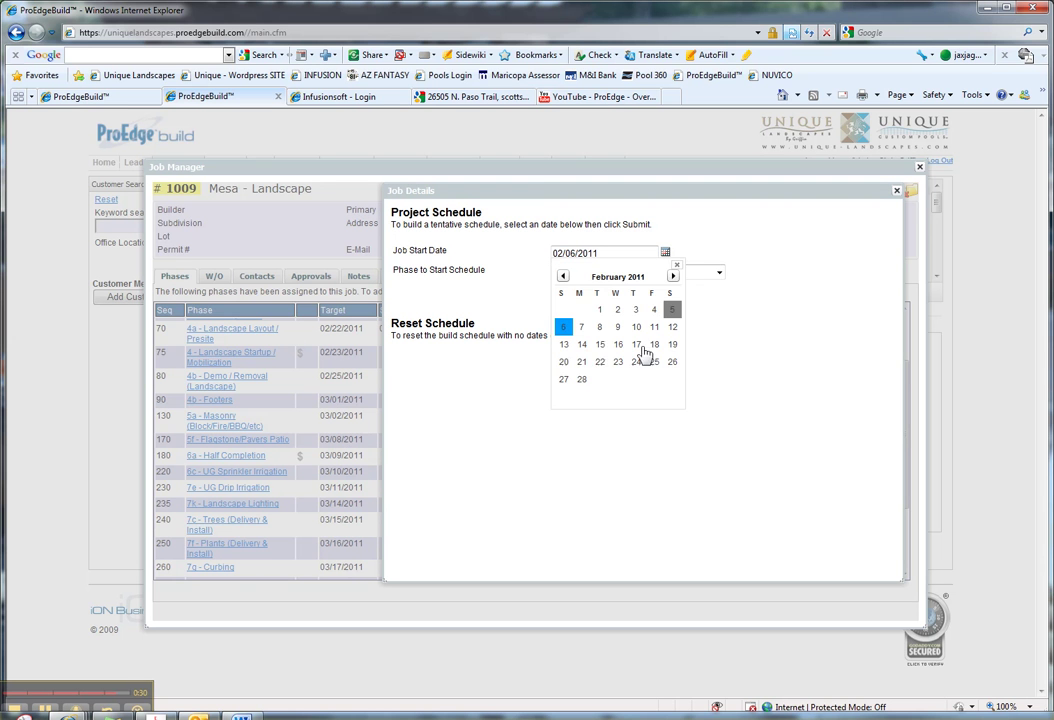
pyautogui.click(598, 345)
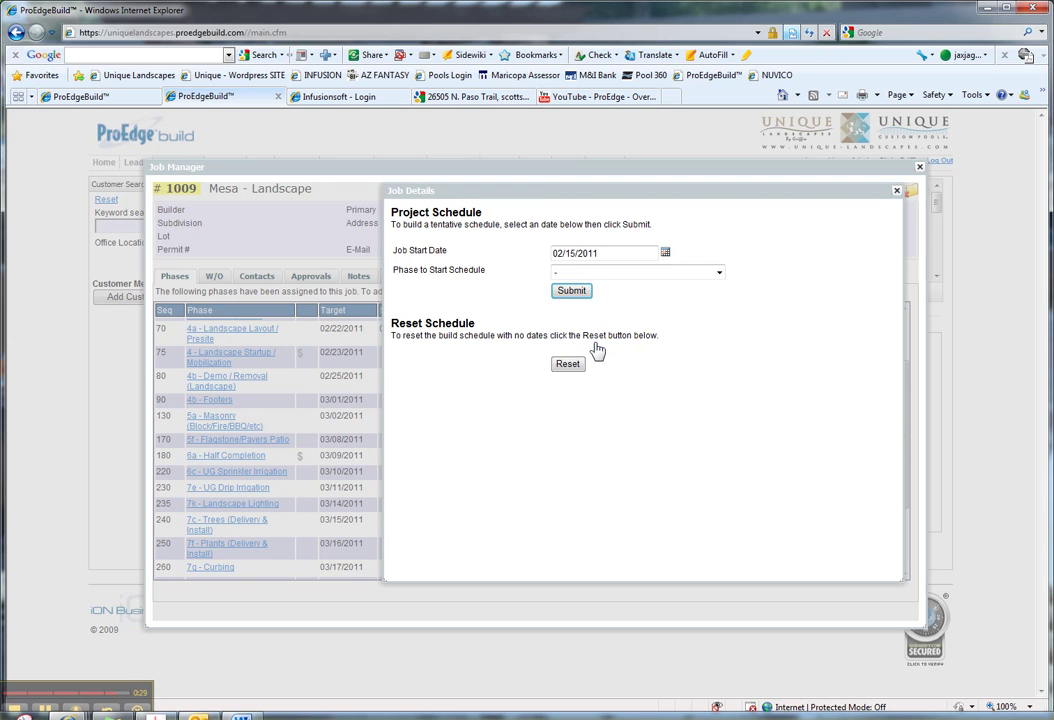
pyautogui.click(656, 273)
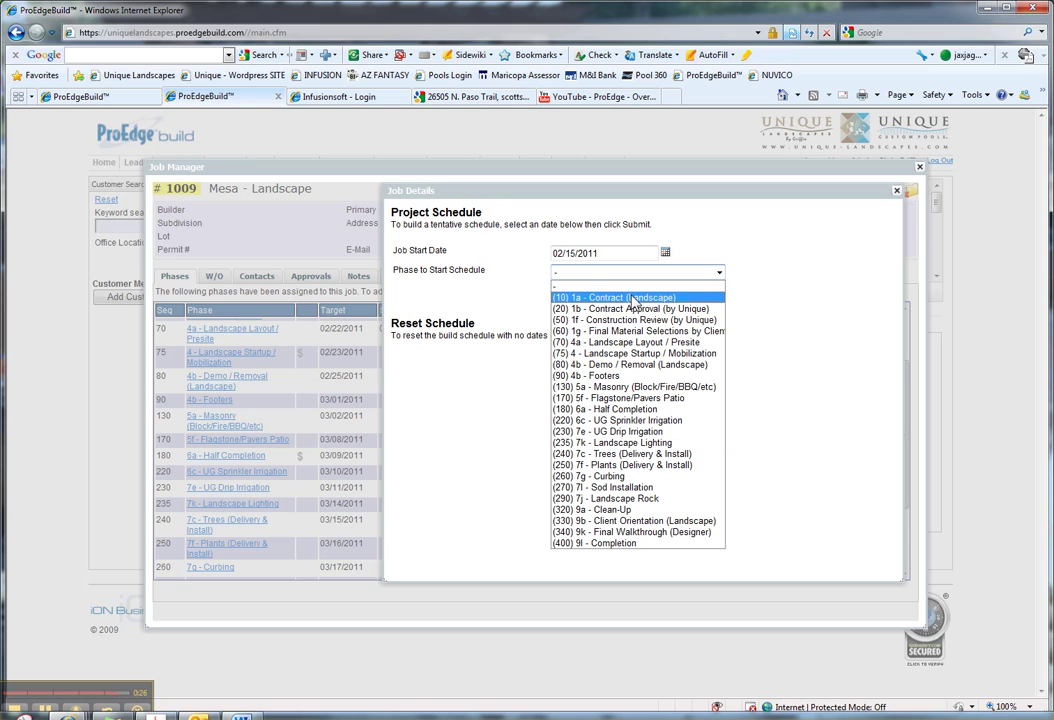
pyautogui.click(636, 345)
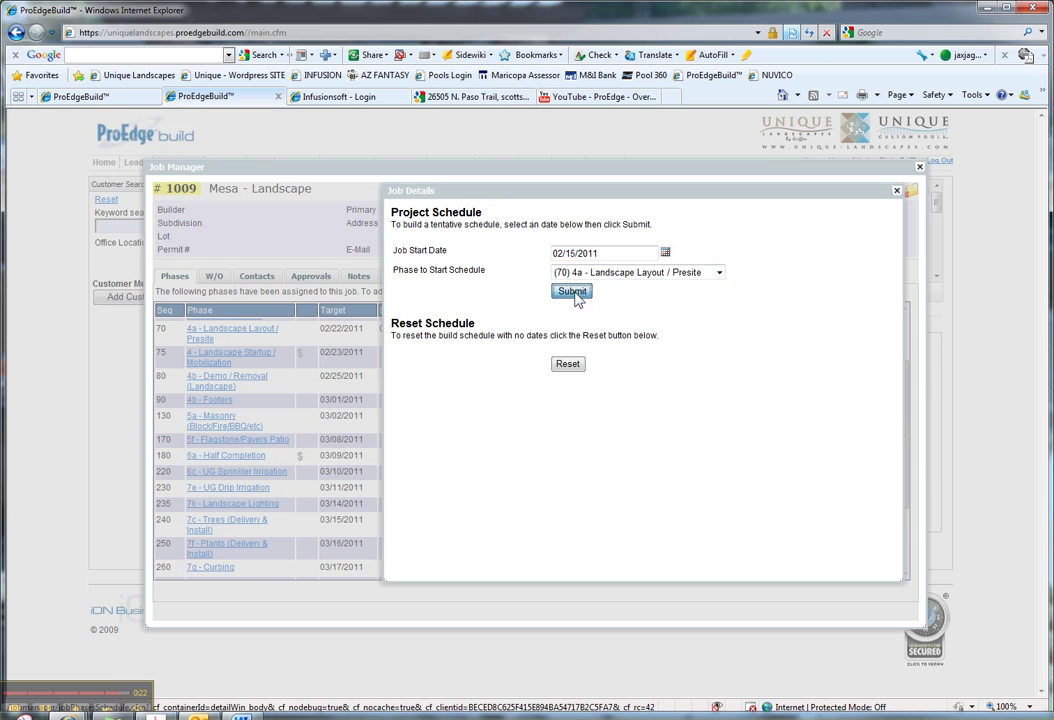
pyautogui.click(573, 291)
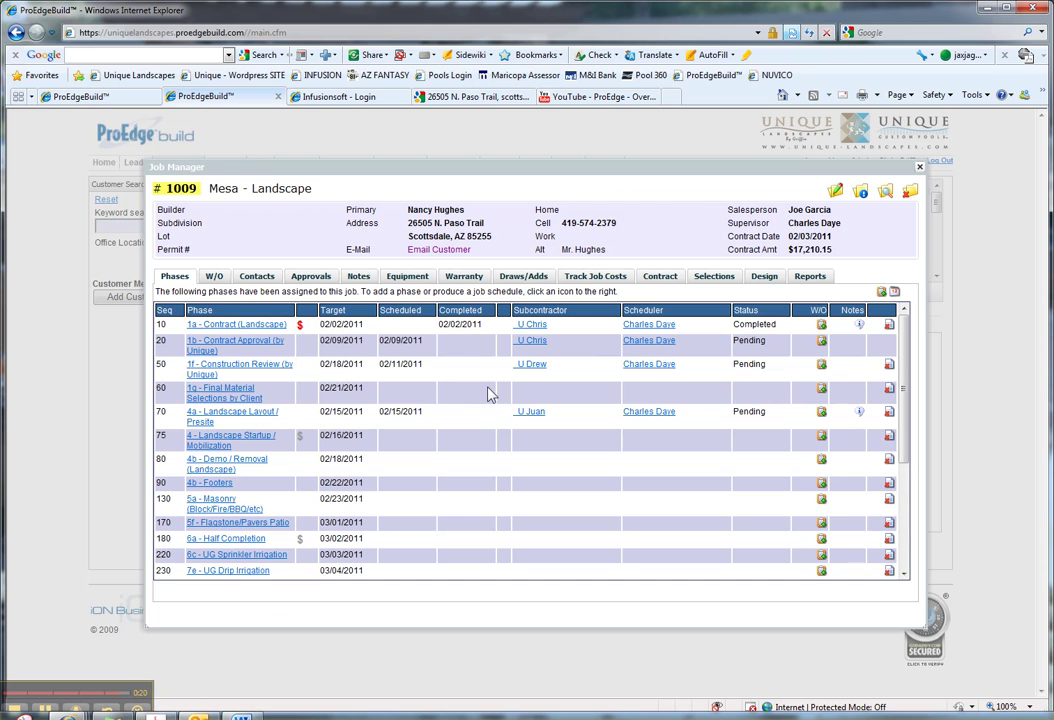
# Examine the target dates from phase 4a onward and read phase 4a's note
pyautogui.scroll(-3, 495, 435)
pyautogui.scroll(3, 495, 435)
pyautogui.moveTo(364, 412); pyautogui.dragTo(320, 412)
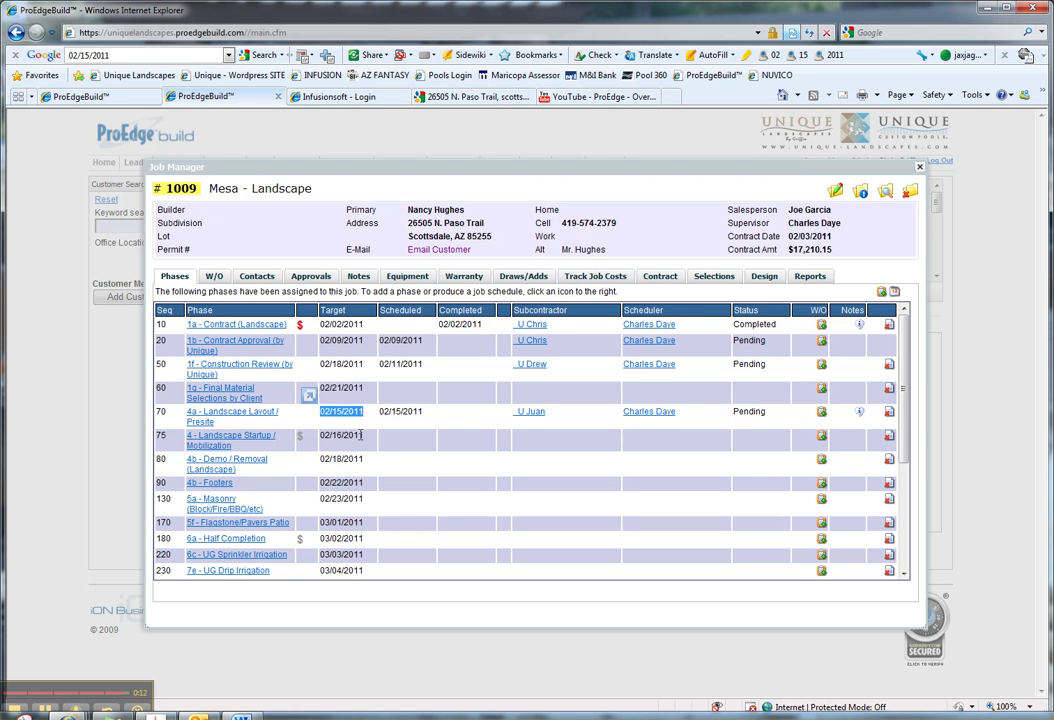
pyautogui.scroll(-2, 360, 435)
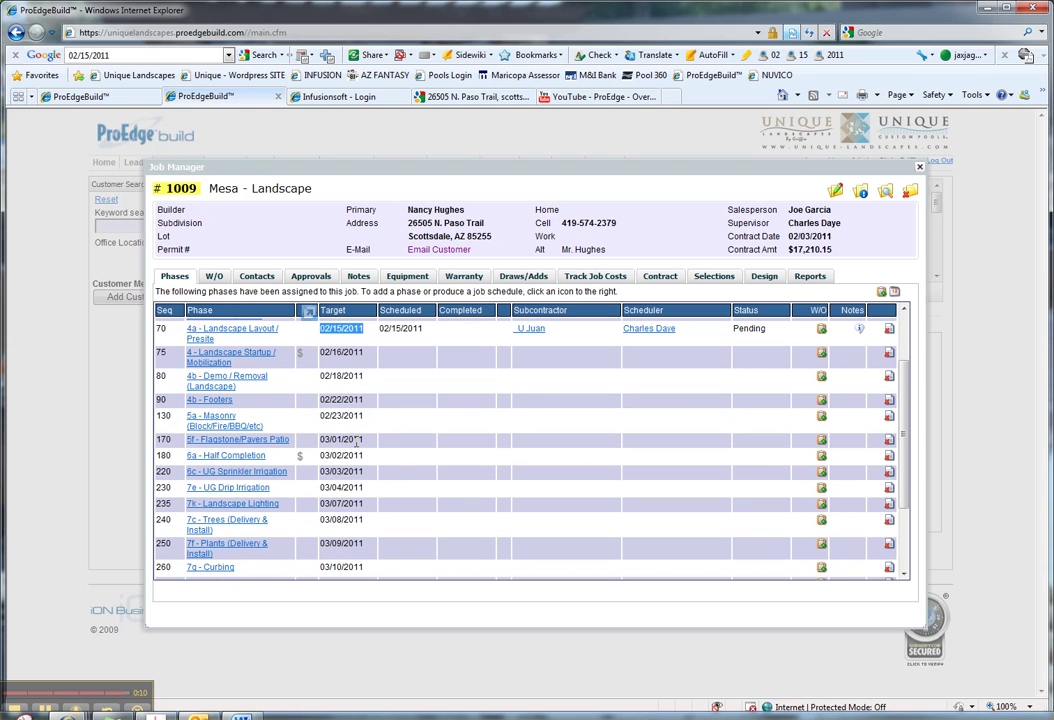
pyautogui.scroll(2, 357, 441)
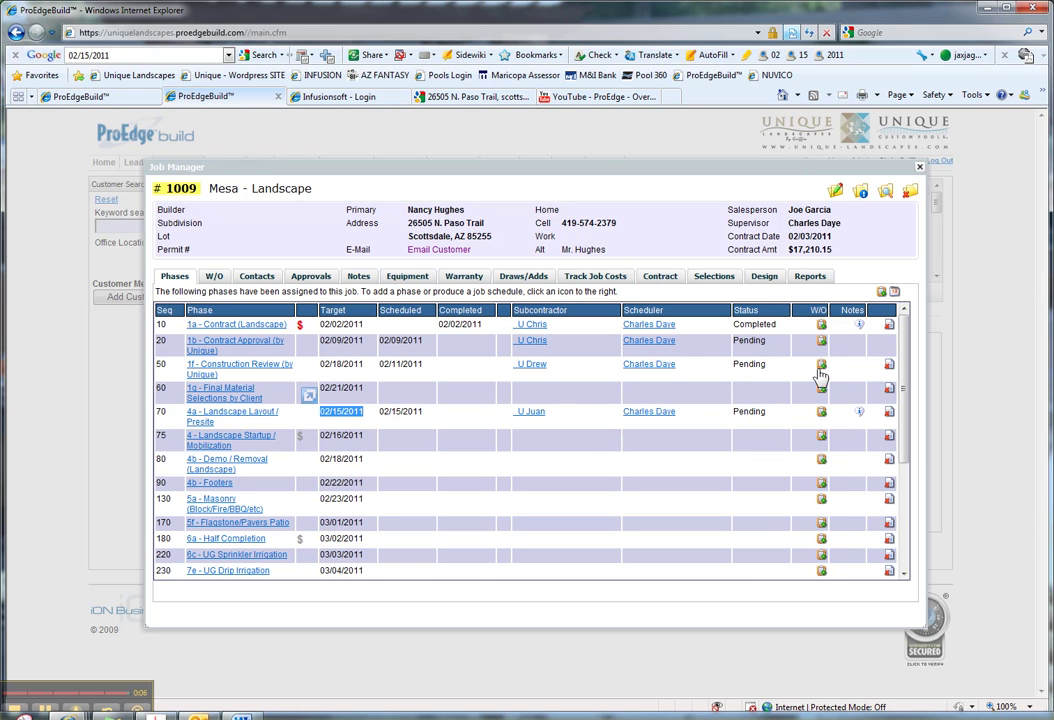
pyautogui.moveTo(861, 416)
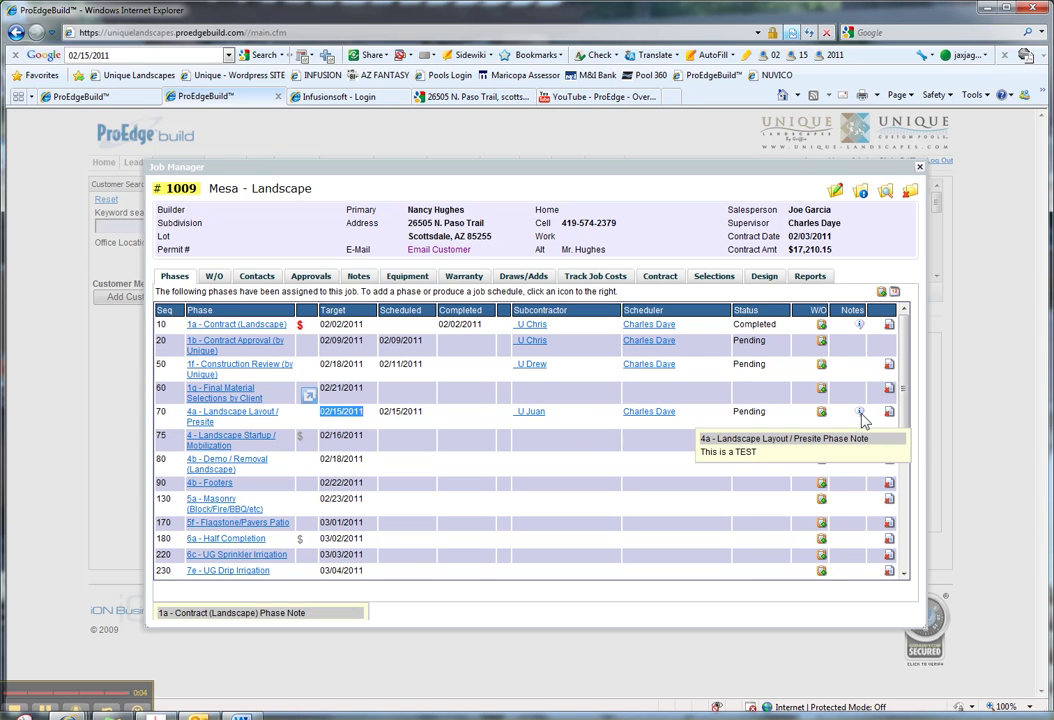